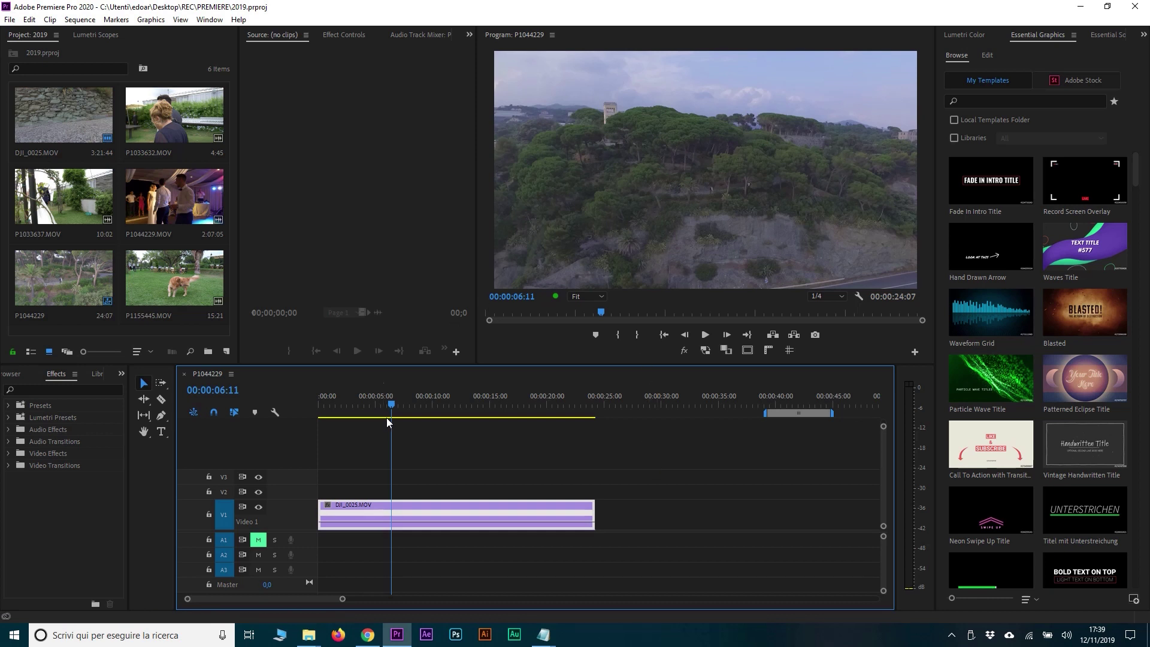
# Play the drone clip from near the start to find the cut points.
pyautogui.click(340, 407)
pyautogui.press('space')
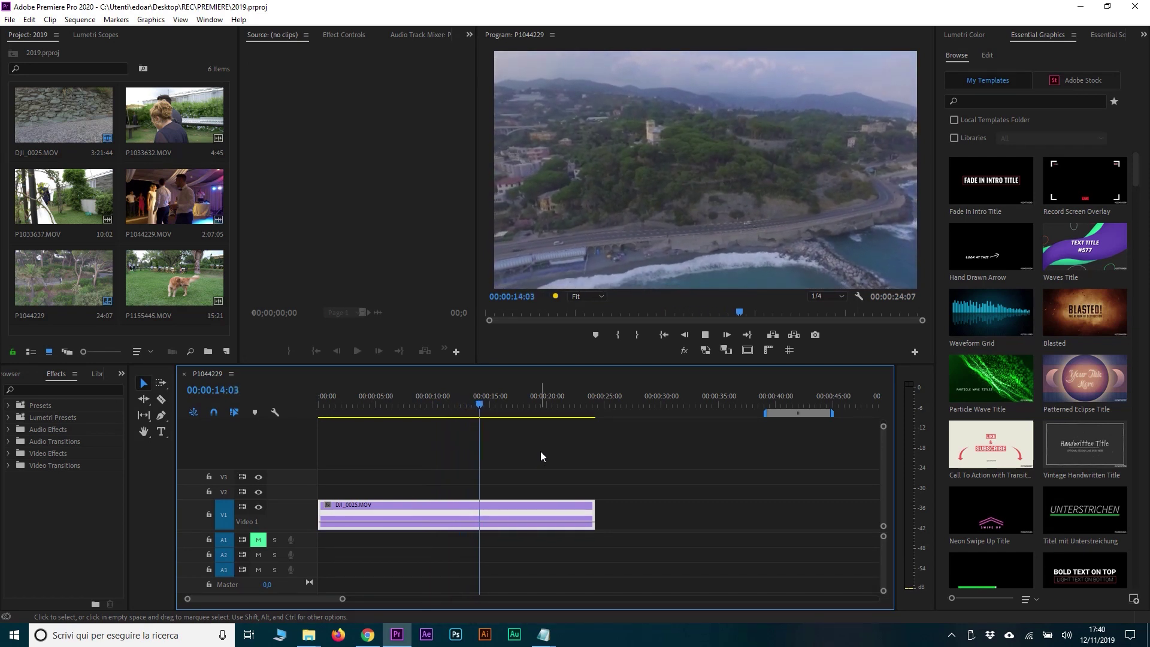
pyautogui.click(365, 412)
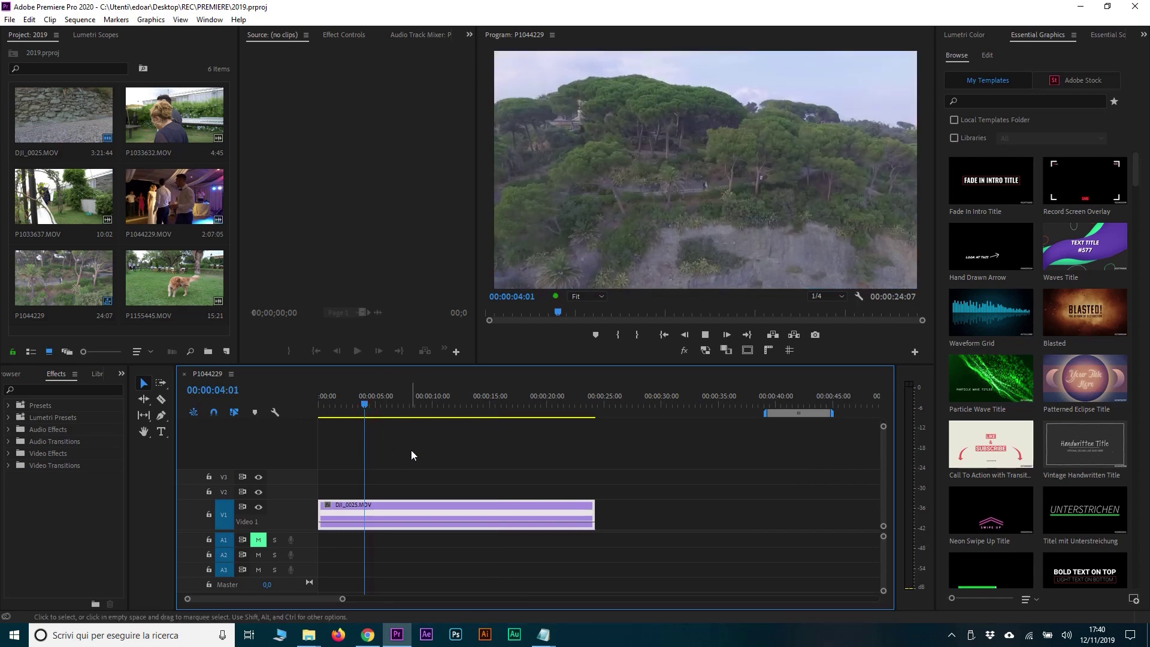
pyautogui.press('space')
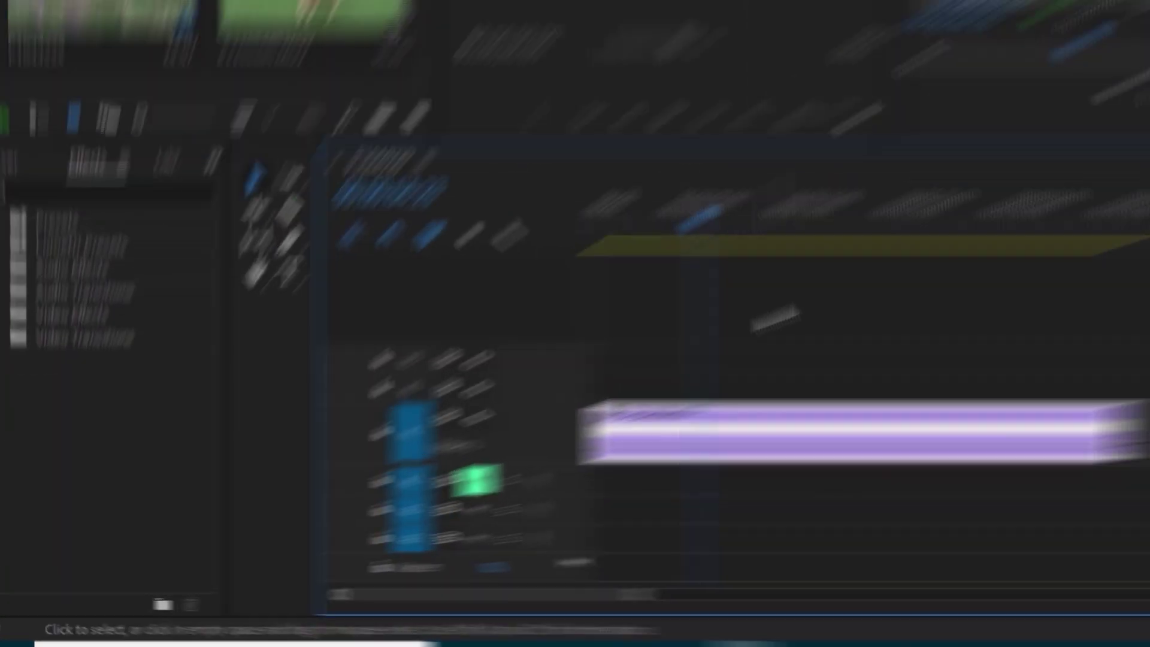
pyautogui.press('space')
# Split the clip at 05:07 and again at about ten seconds.
pyautogui.hotkey('ctrl', 'k')
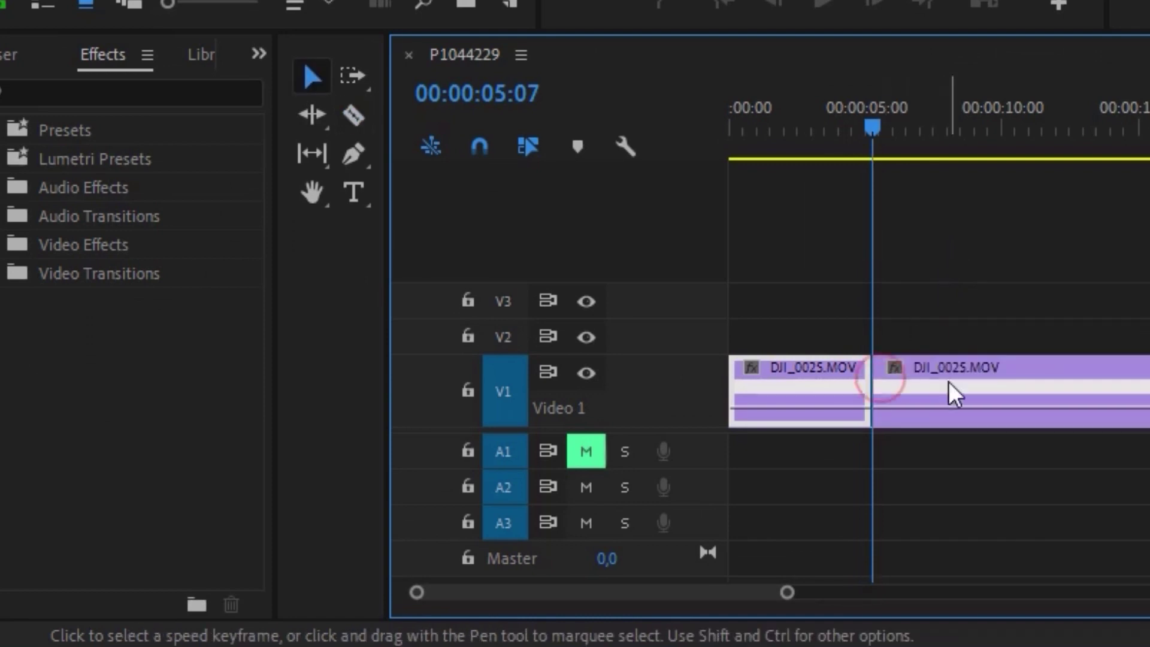
pyautogui.moveTo(949, 124); pyautogui.dragTo(1028, 144)
pyautogui.hotkey('ctrl', 'k')
pyautogui.click(940, 383)
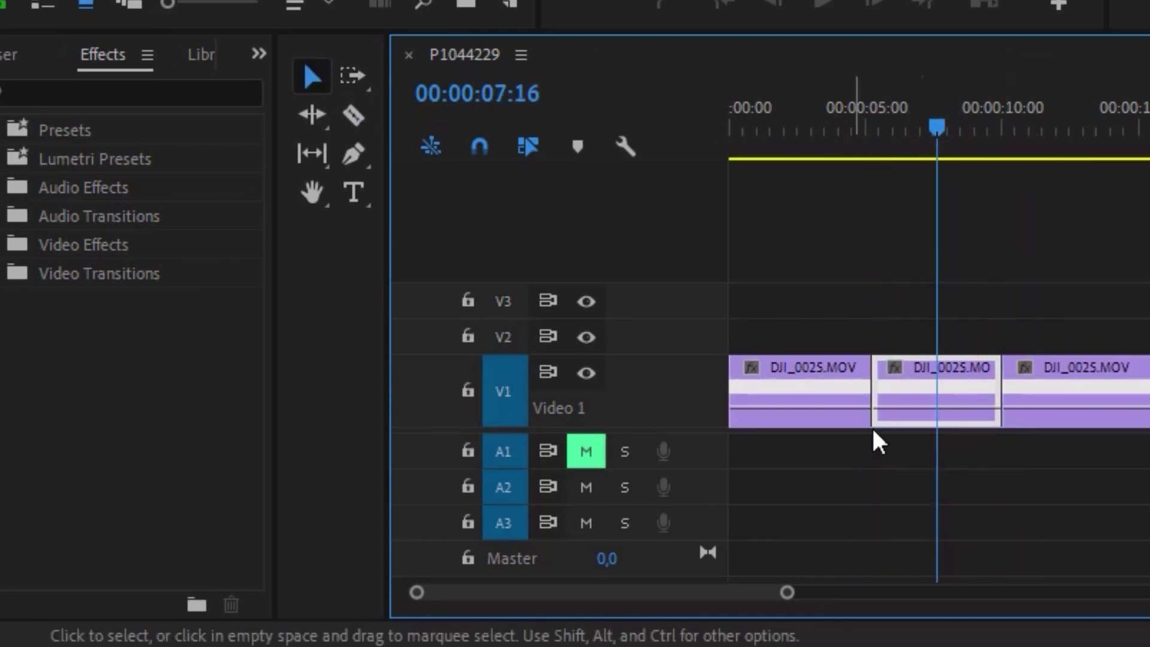
# Set the middle piece to 300% speed in Speed/Duration and preview it.
pyautogui.rightClick(939, 385)
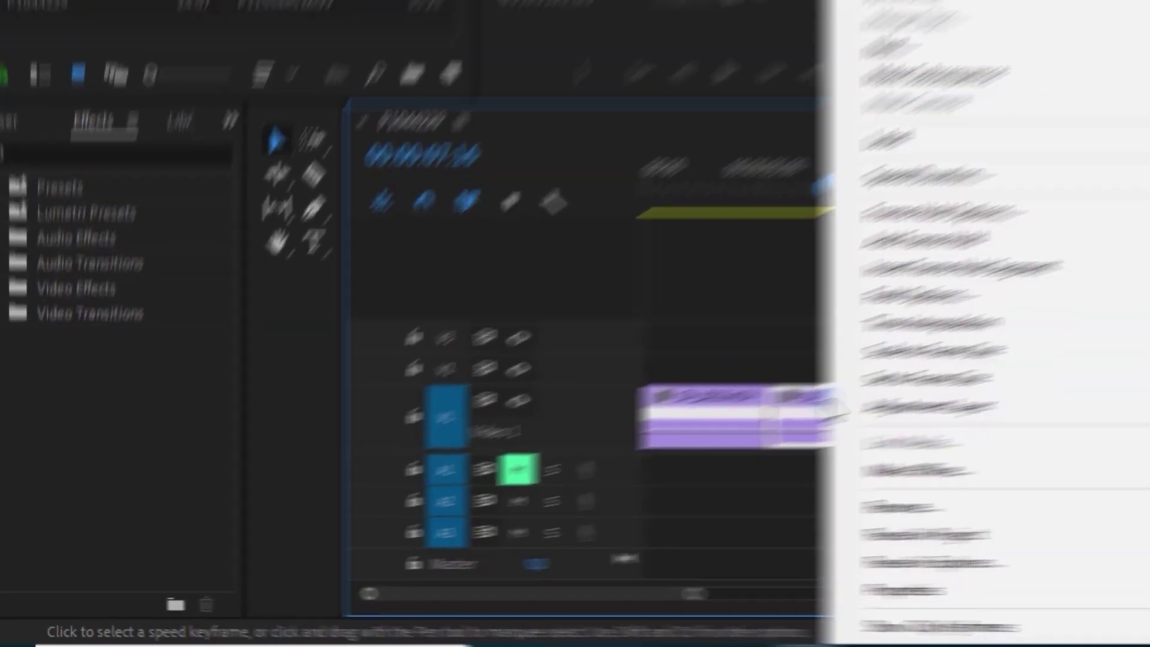
pyautogui.click(461, 398)
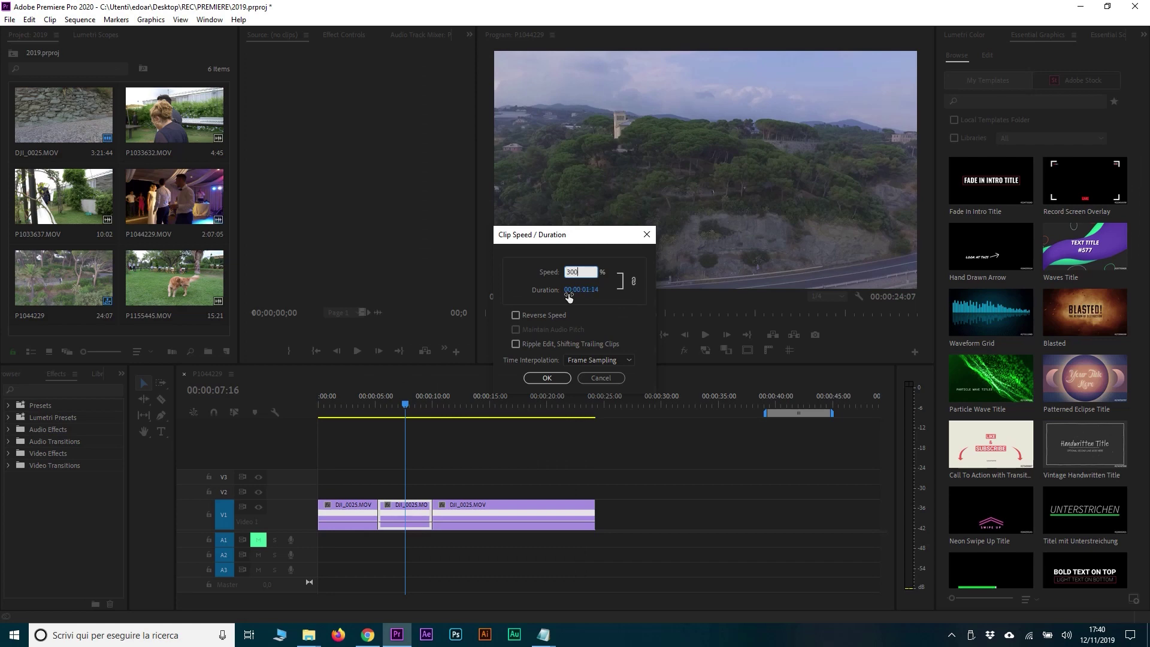
pyautogui.click(555, 378)
pyautogui.click(368, 408)
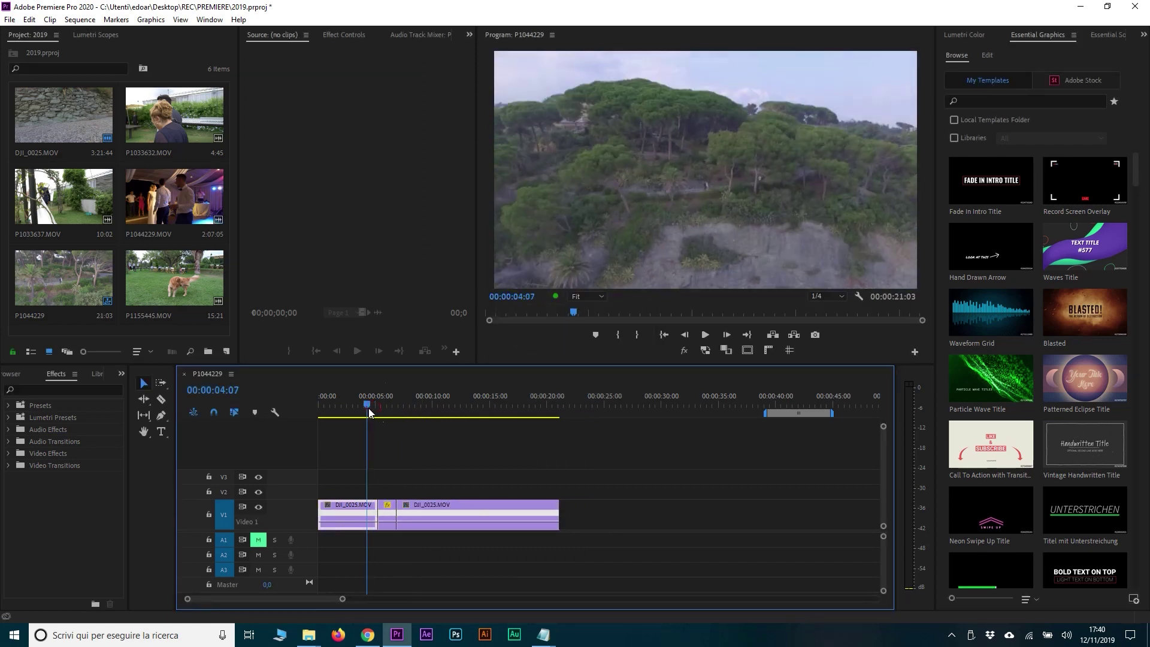
pyautogui.press('space')
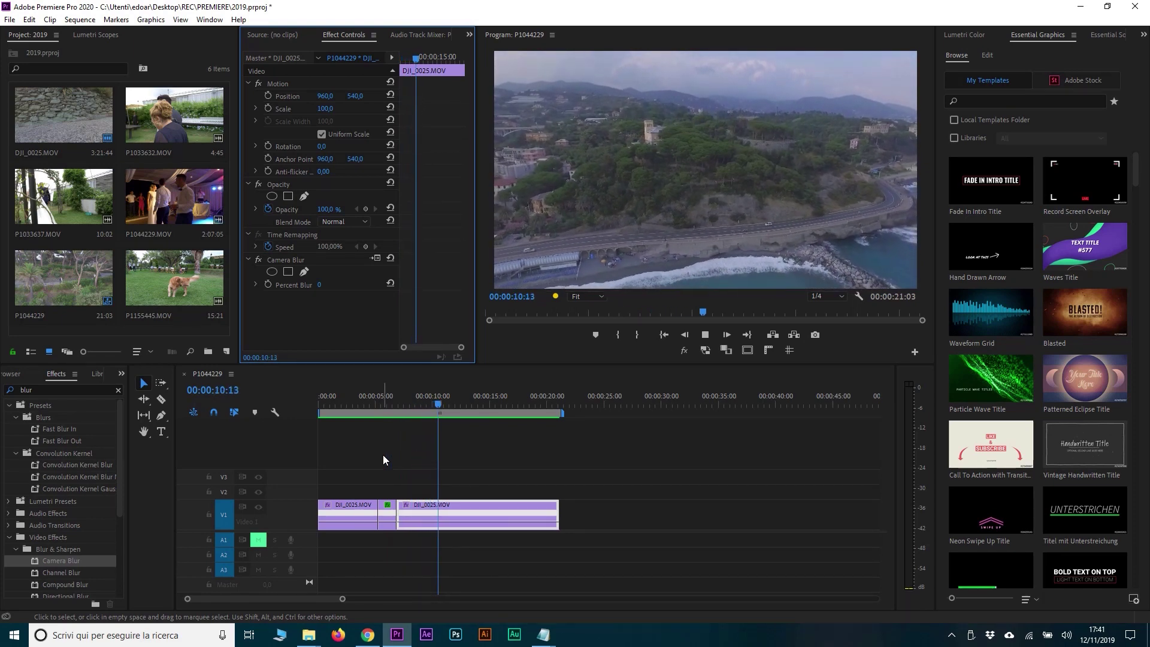
# Delete the middle and right pieces and trim the first piece back out to full length.
pyautogui.click(388, 506)
pyautogui.press('Delete')
pyautogui.click(424, 505)
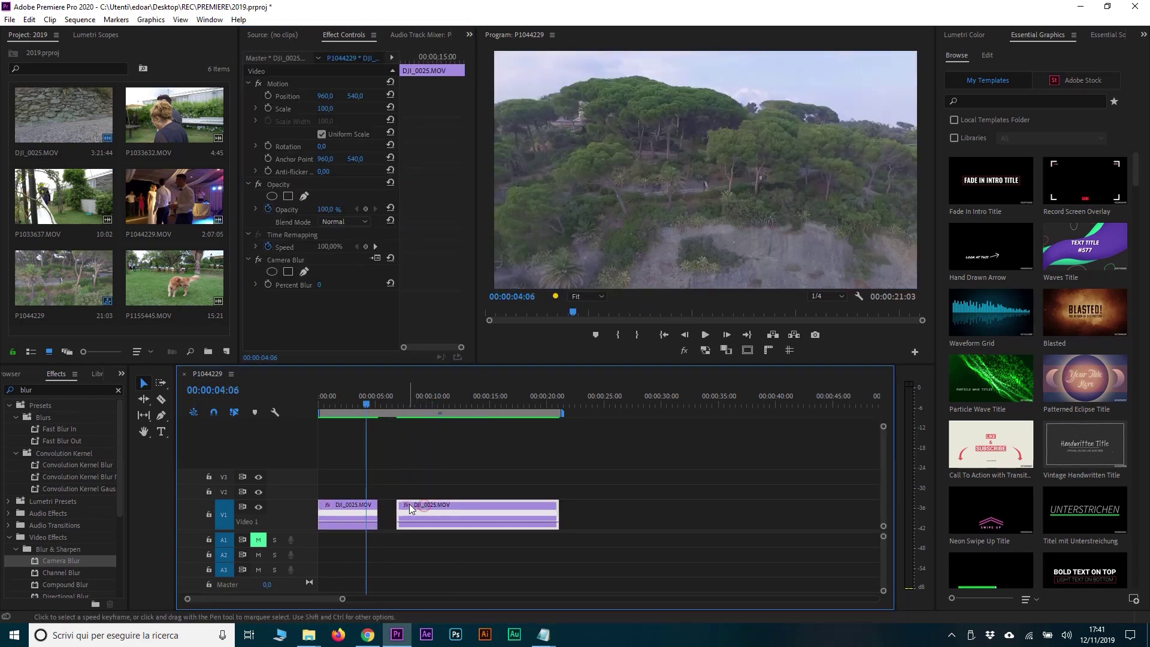
pyautogui.press('Delete')
pyautogui.moveTo(372, 503); pyautogui.dragTo(599, 494)
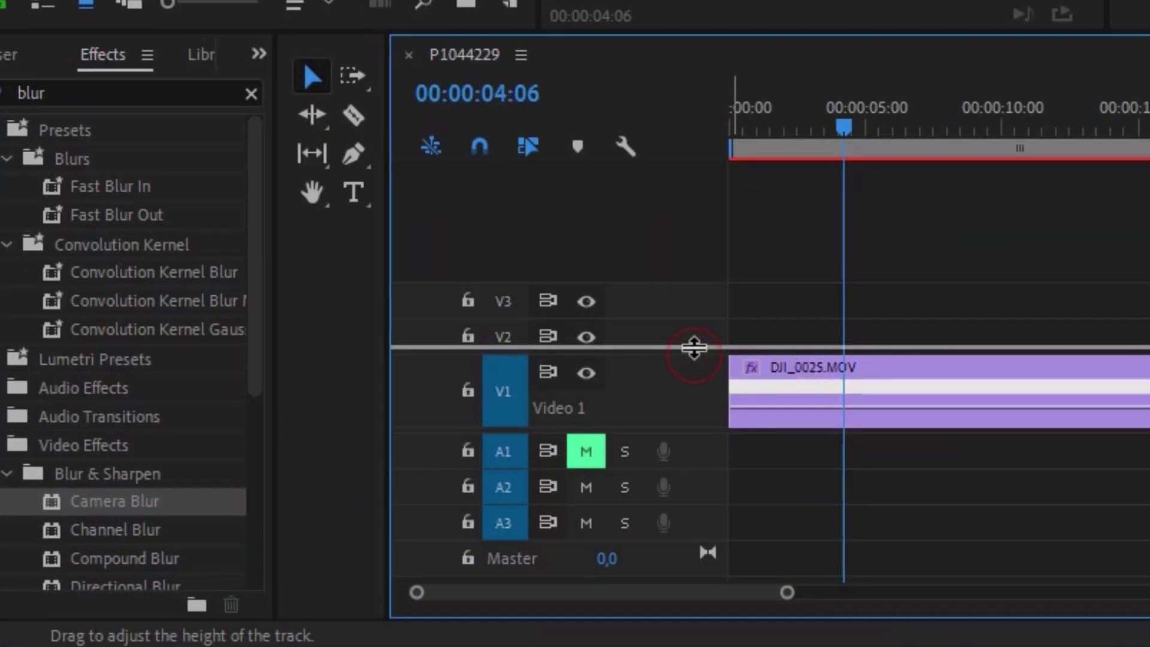
# Enlarge track V1 and show the clip's Time Remapping > Speed keyframes.
pyautogui.moveTo(694, 347); pyautogui.dragTo(694, 292)
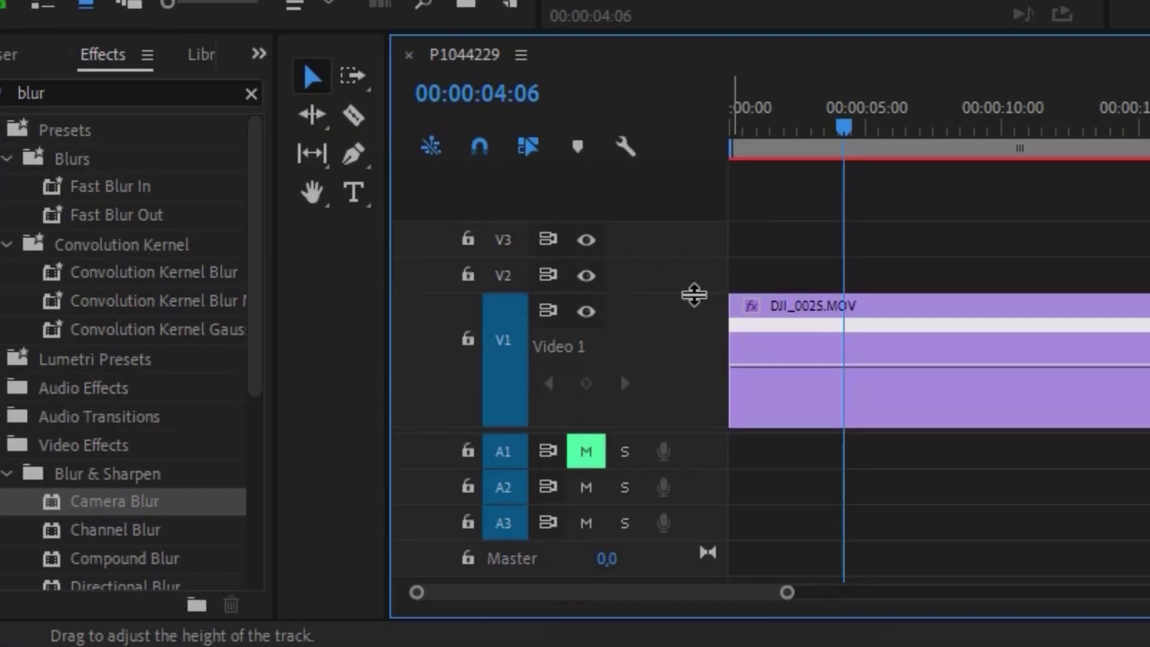
pyautogui.rightClick(791, 409)
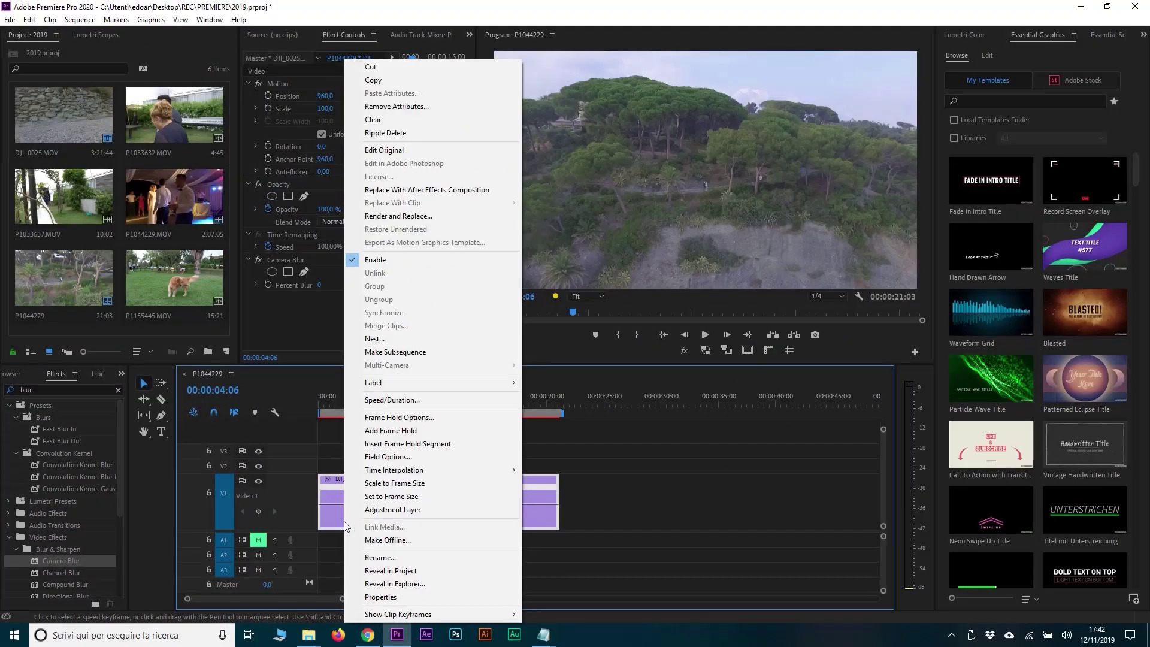
pyautogui.moveTo(369, 618)
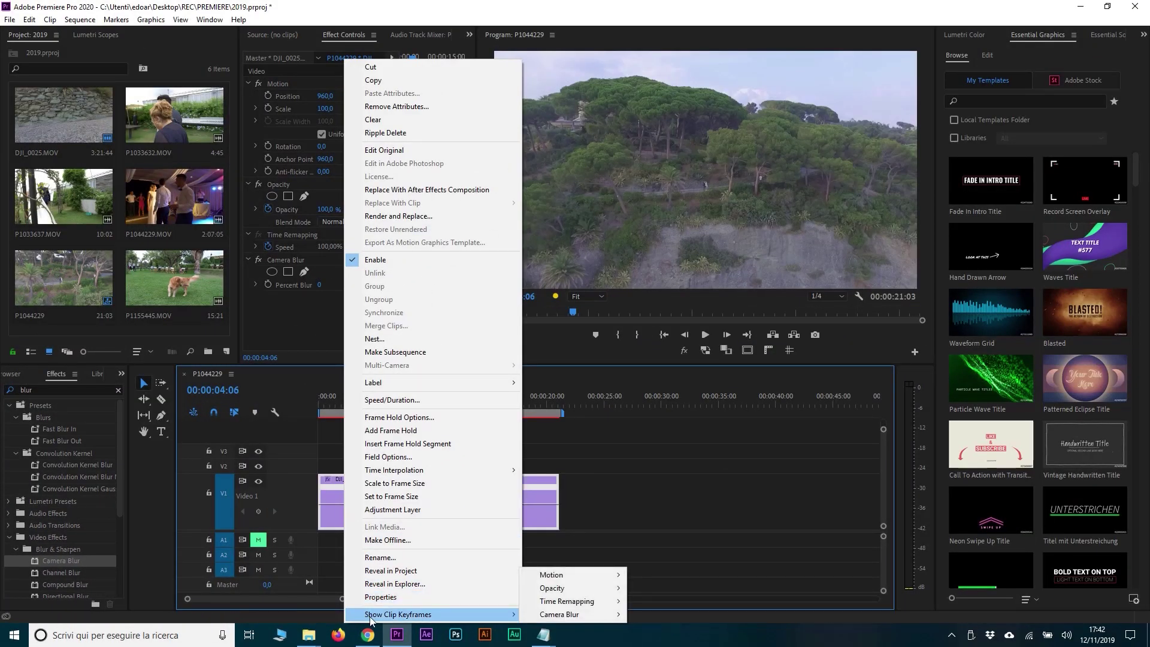
pyautogui.moveTo(546, 617)
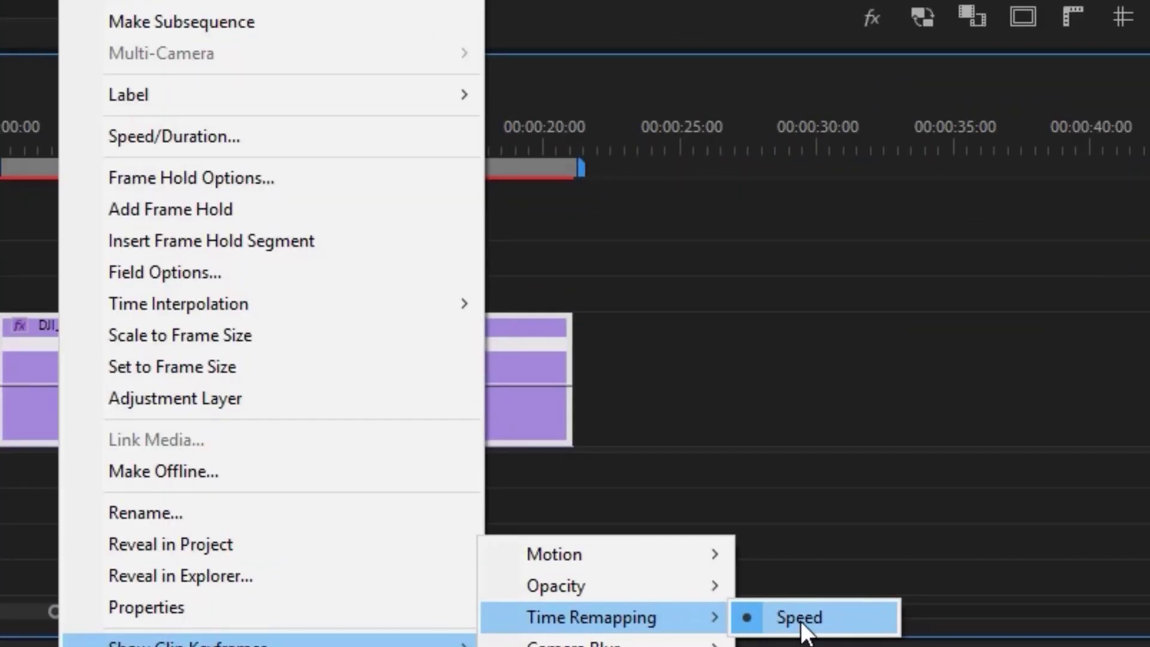
pyautogui.click(800, 619)
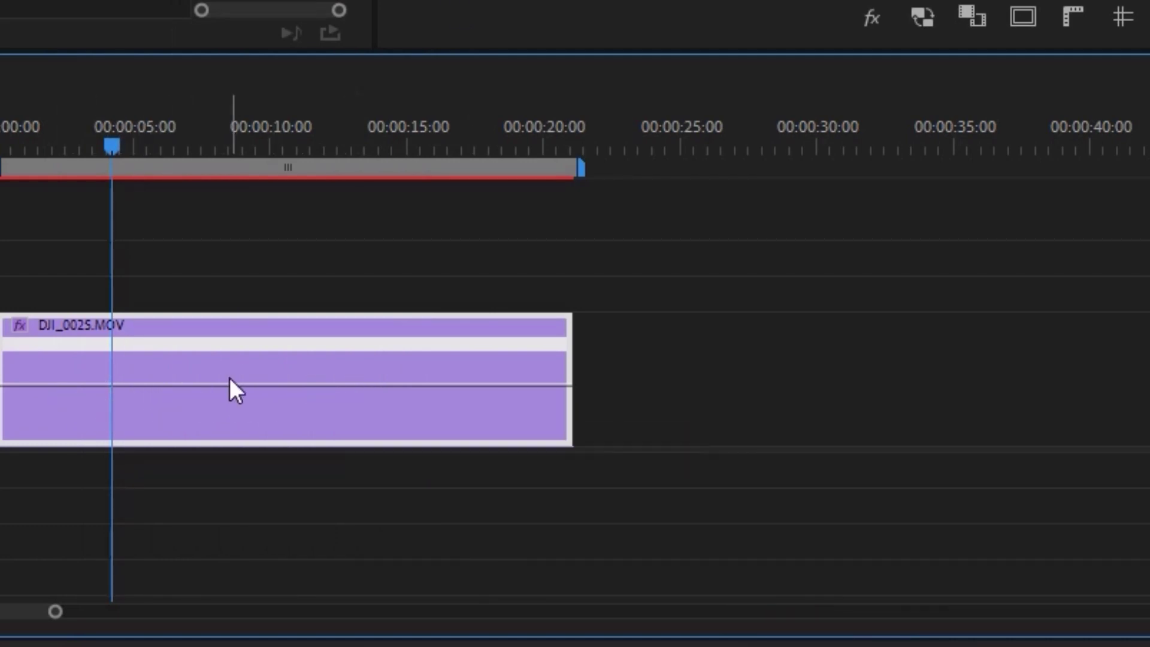
pyautogui.moveTo(228, 383)
pyautogui.mouseDown()
pyautogui.moveTo(250, 477)
pyautogui.moveTo(232, 155)
pyautogui.moveTo(299, 430)
pyautogui.moveTo(450, 538)
pyautogui.mouseUp()
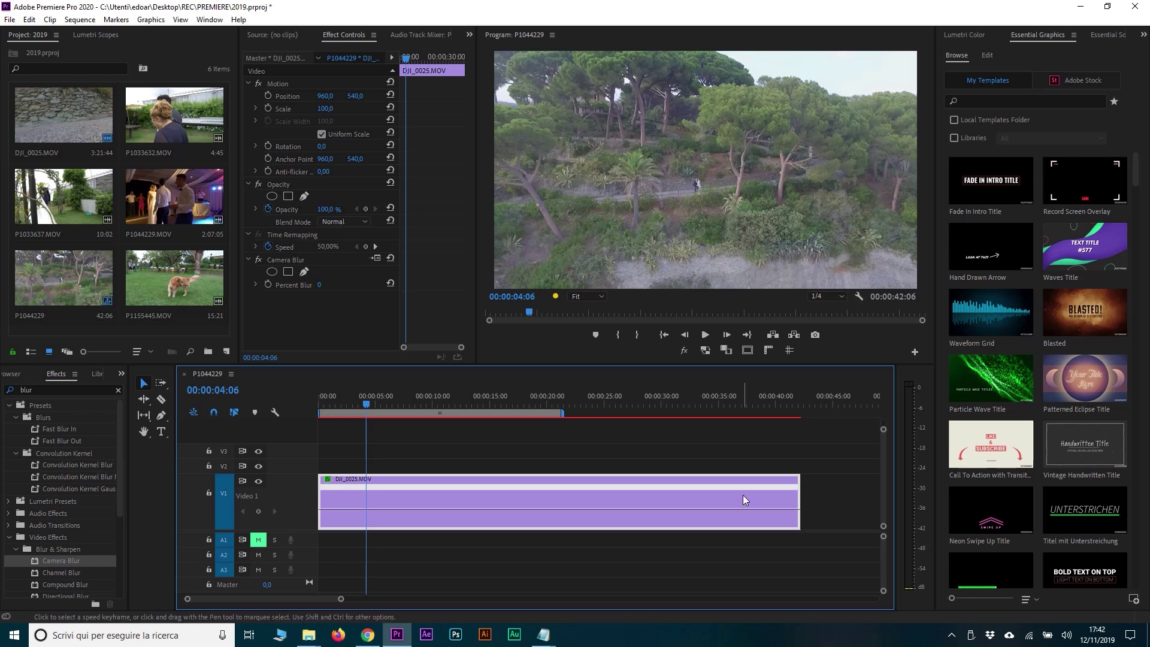
pyautogui.hotkey('ctrl', 'z')
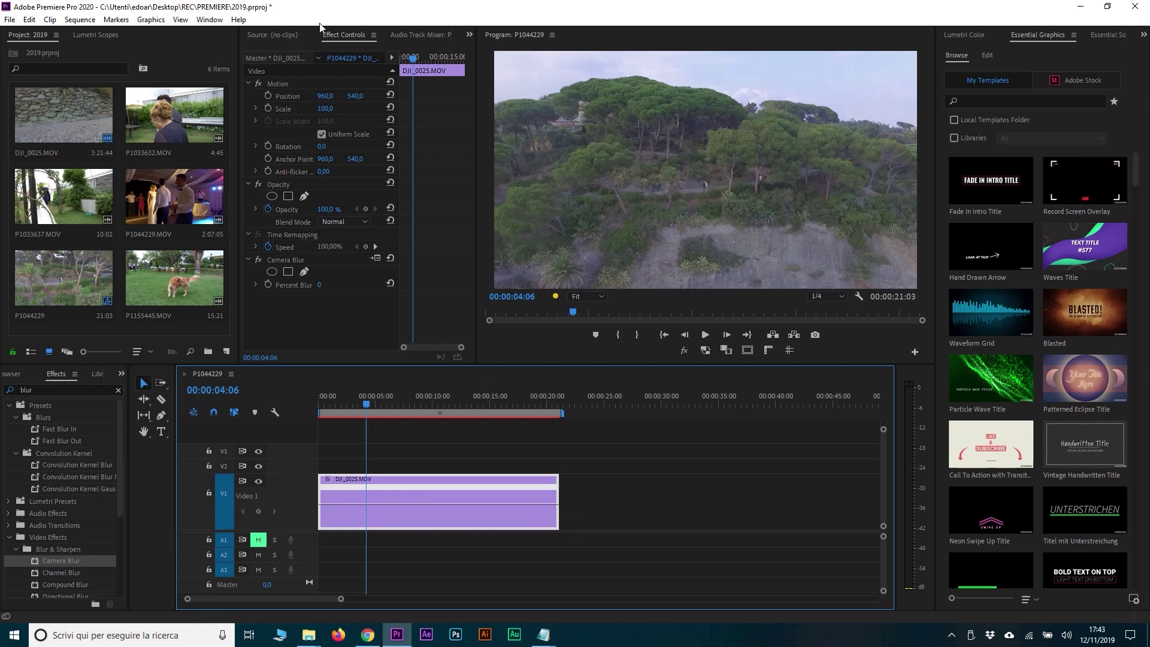
pyautogui.click(335, 38)
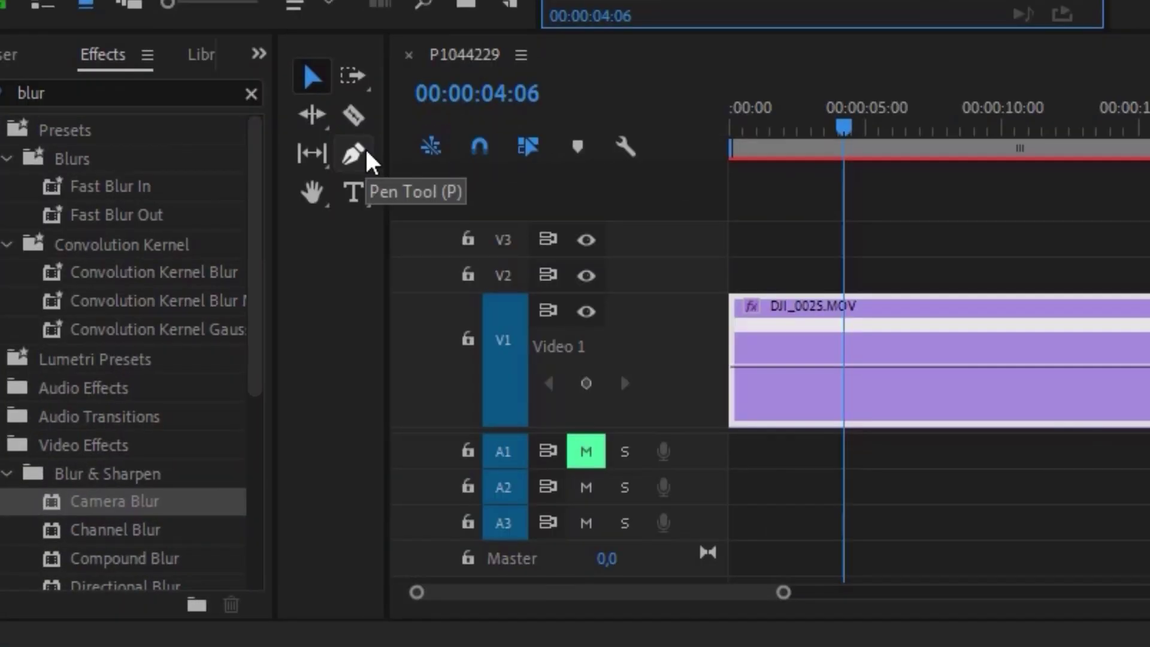
# Zoom in on the clip and add a speed keyframe just after its start.
pyautogui.click(160, 414)
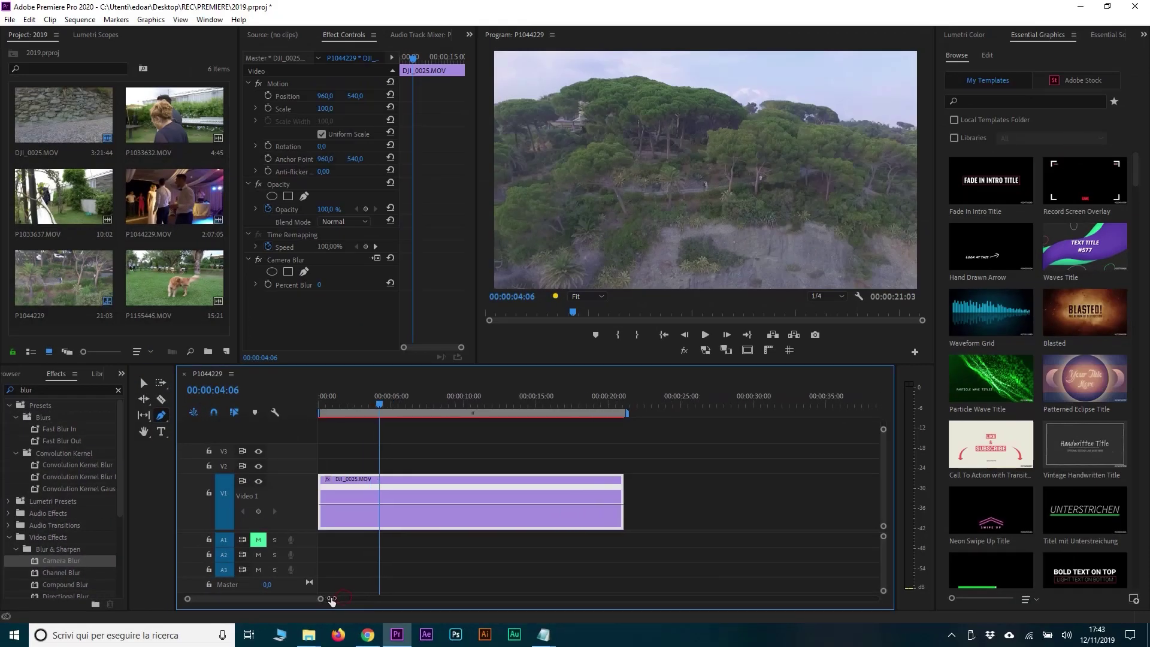
pyautogui.moveTo(340, 599); pyautogui.dragTo(320, 602)
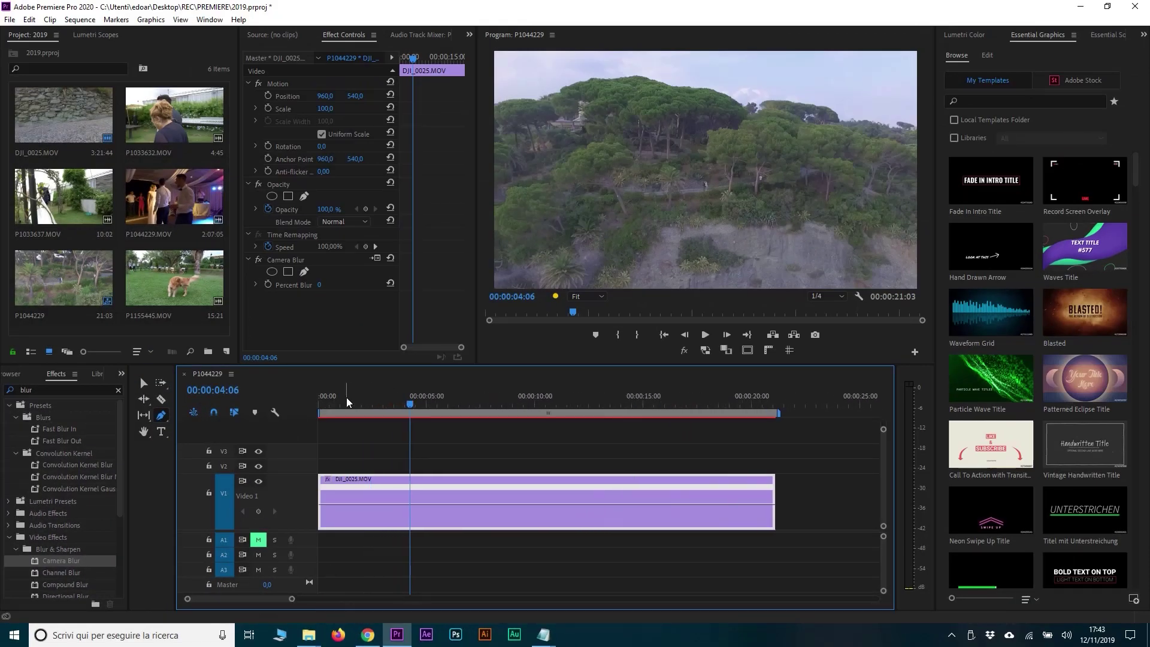
pyautogui.press('Home')
pyautogui.press('space')
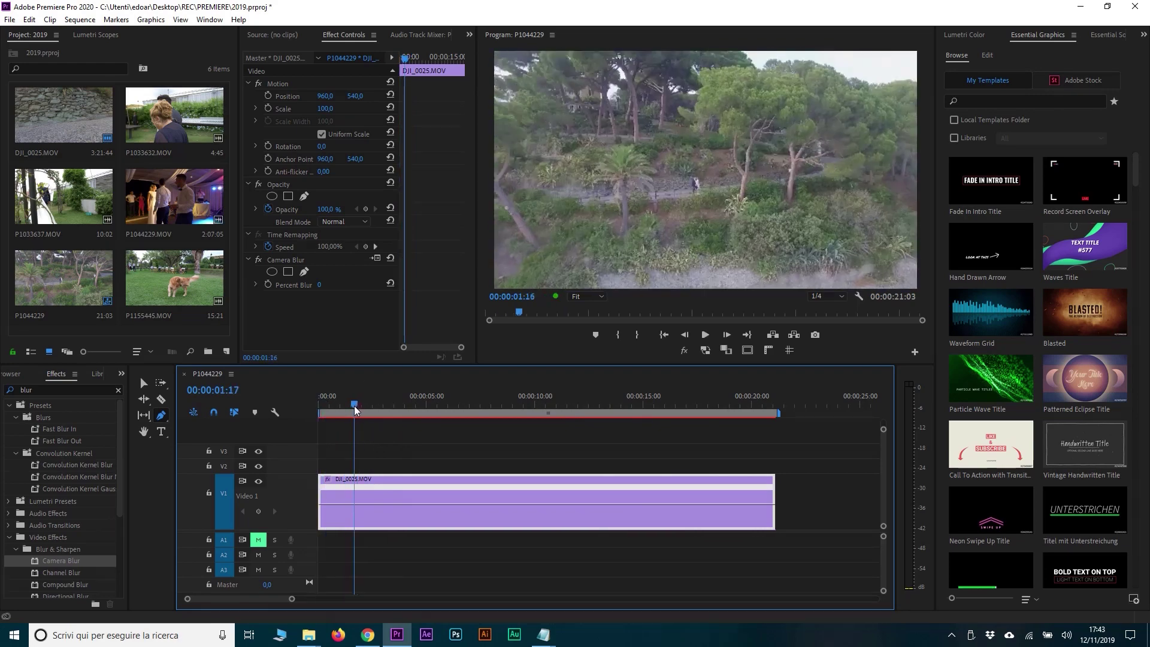
pyautogui.moveTo(328, 405); pyautogui.dragTo(331, 509)
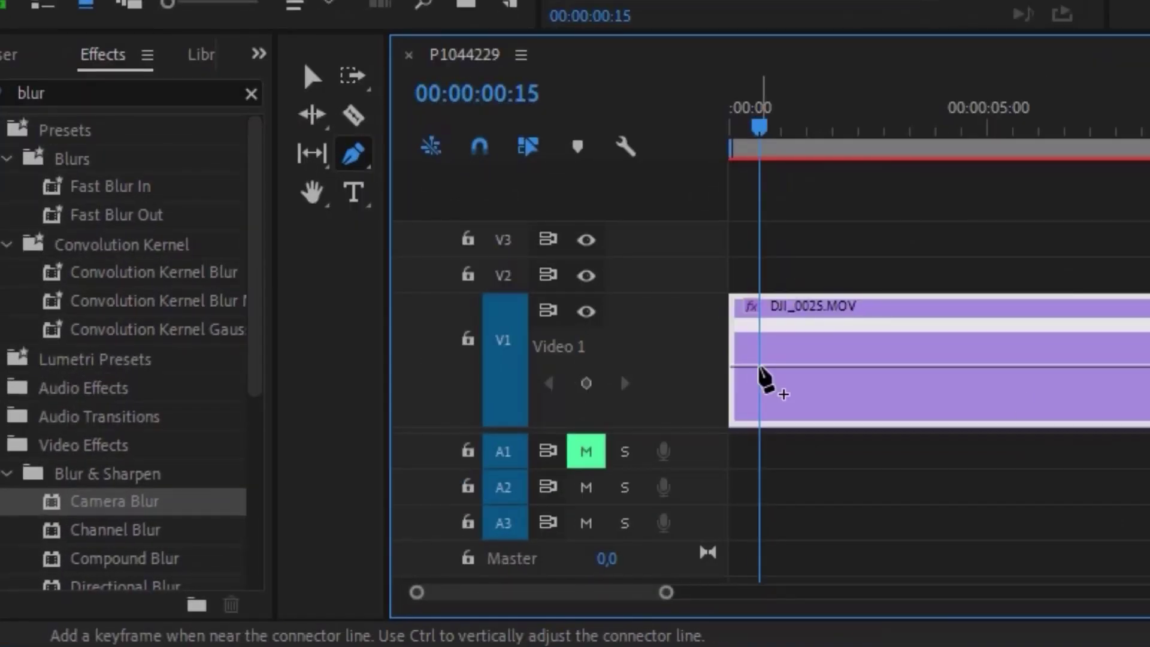
pyautogui.click(759, 377)
# Add a second speed keyframe at the eight-second point.
pyautogui.press('space')
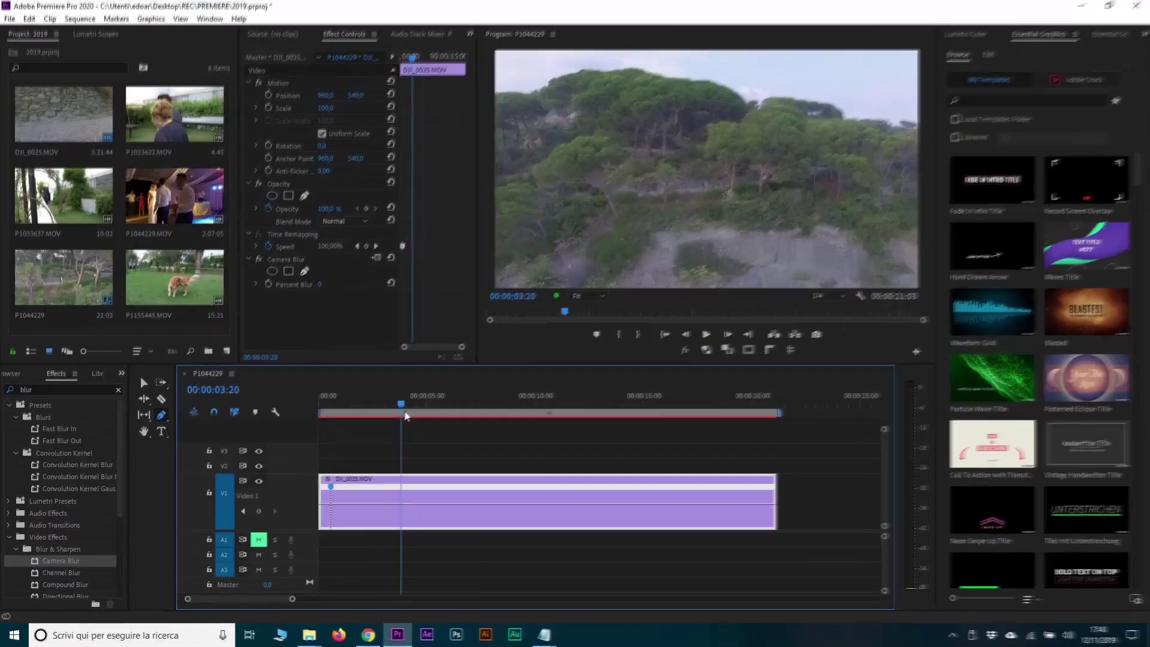
pyautogui.moveTo(417, 413); pyautogui.dragTo(470, 397)
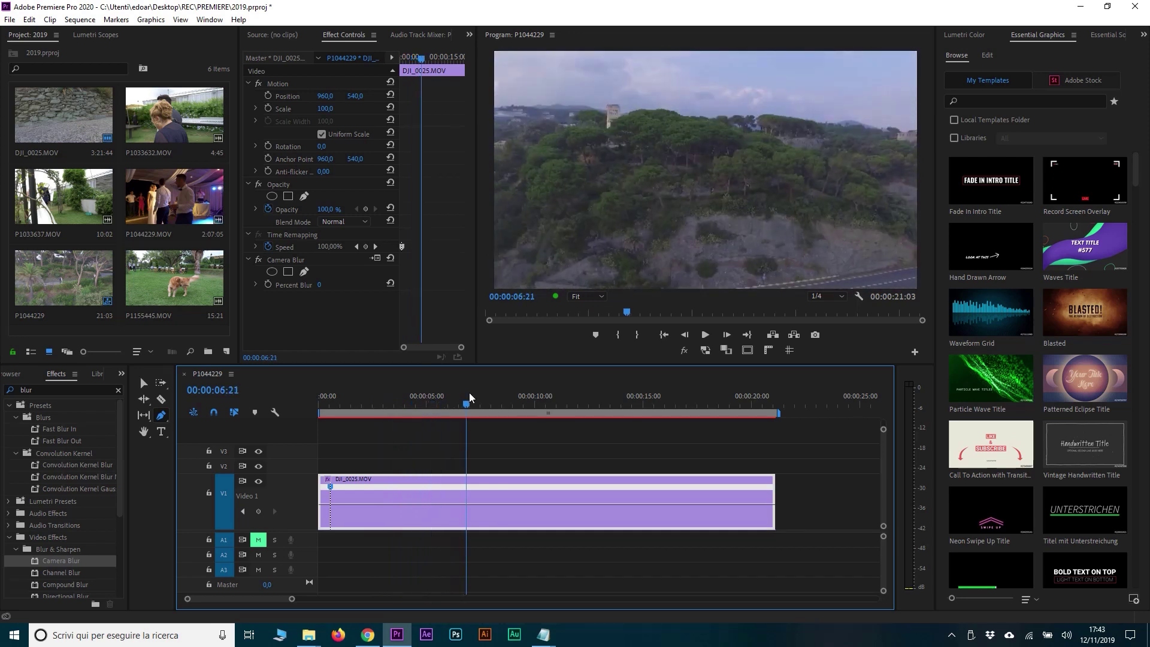
pyautogui.moveTo(469, 397); pyautogui.dragTo(494, 393)
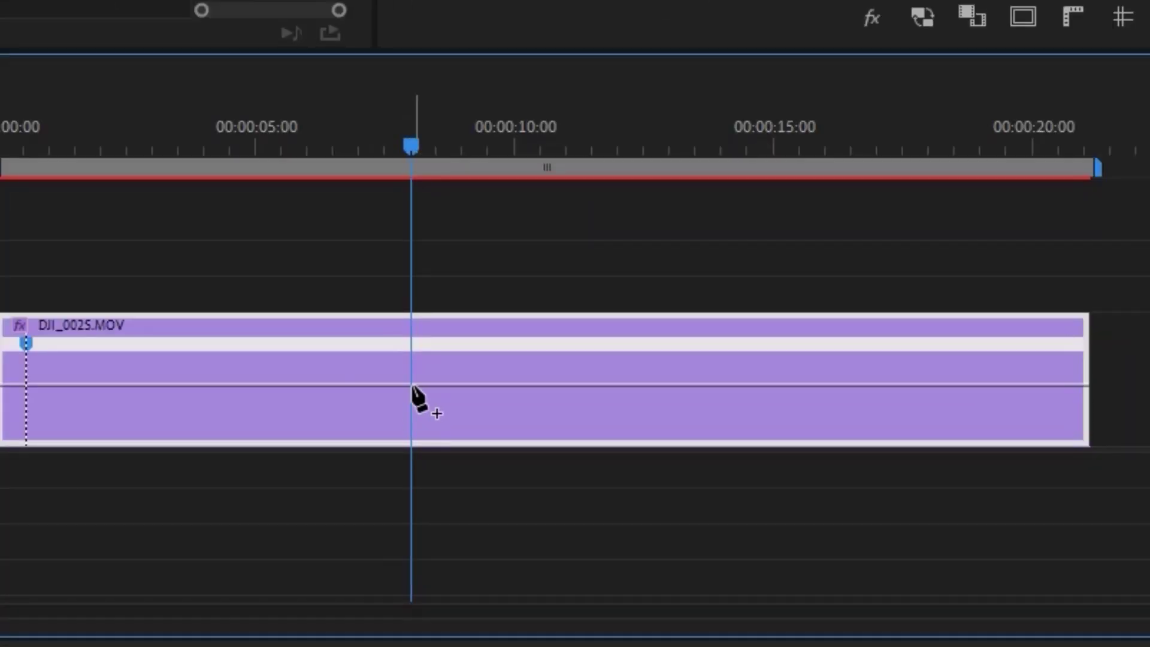
pyautogui.click(412, 386)
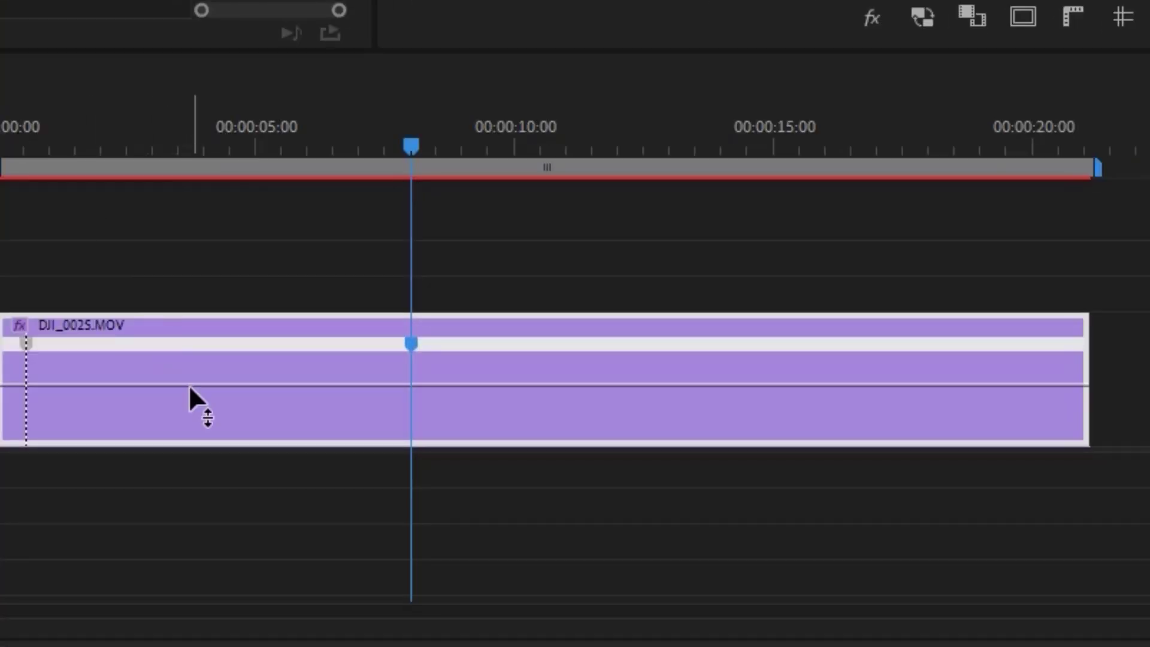
# Raise the middle section's speed to about 330% and render the preview.
pyautogui.click(160, 149)
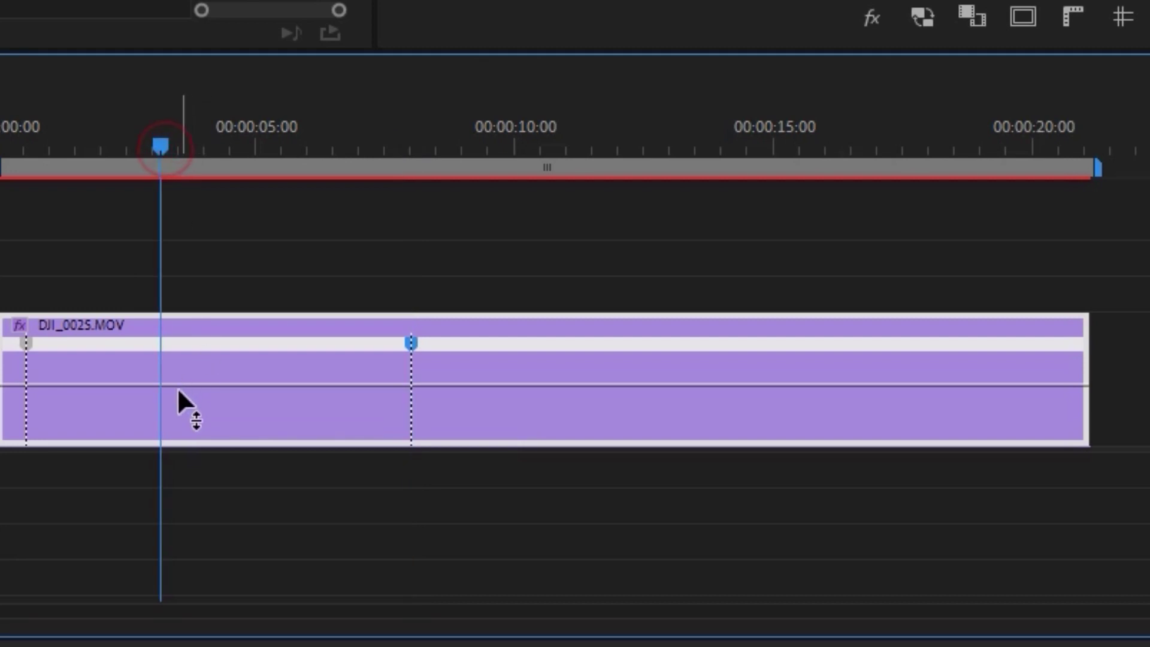
pyautogui.moveTo(182, 383); pyautogui.dragTo(200, 354)
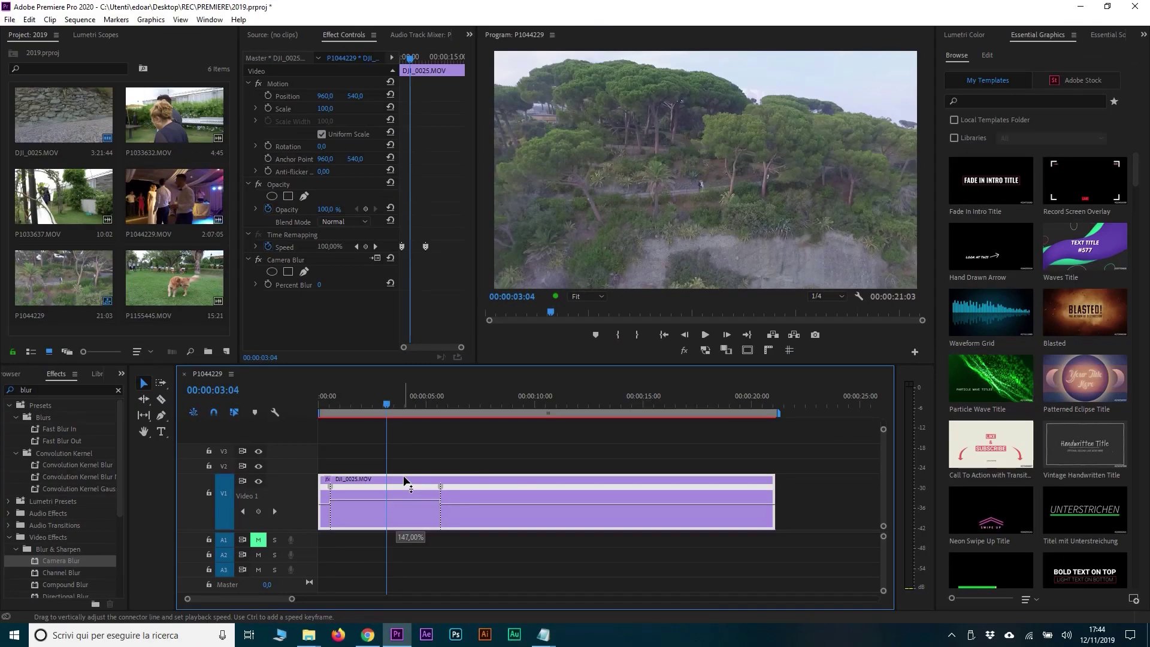
pyautogui.moveTo(200, 354)
pyautogui.mouseDown()
pyautogui.moveTo(403, 466)
pyautogui.moveTo(425, 400)
pyautogui.mouseUp()
pyautogui.moveTo(432, 392); pyautogui.dragTo(436, 374)
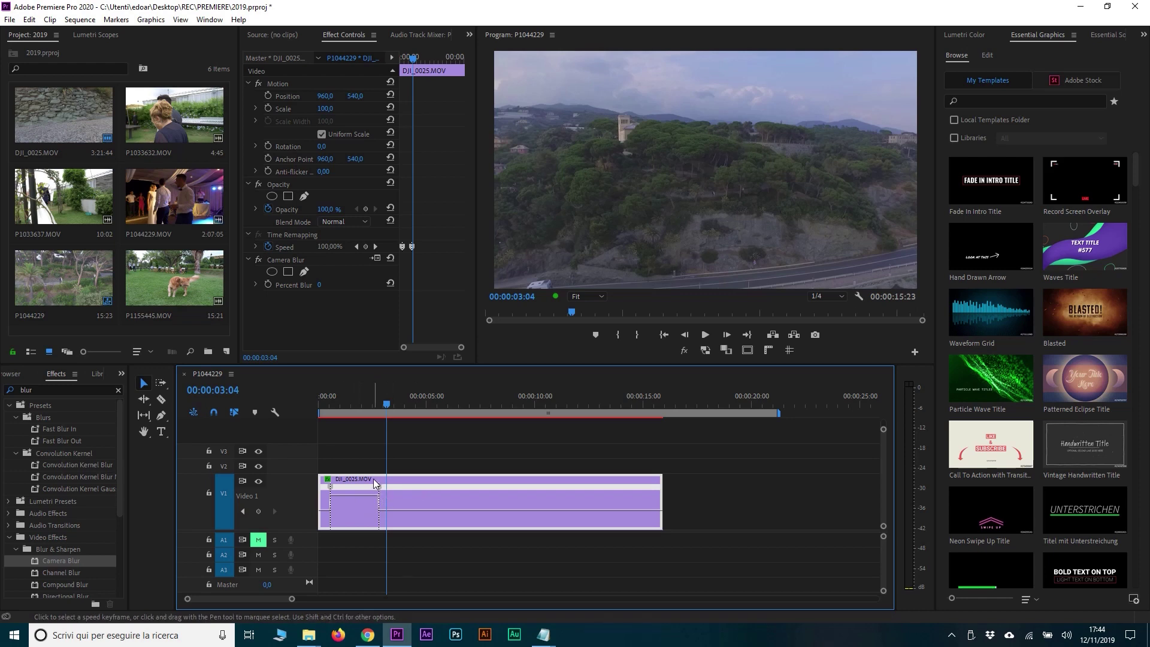
pyautogui.click(358, 405)
pyautogui.press('Return')
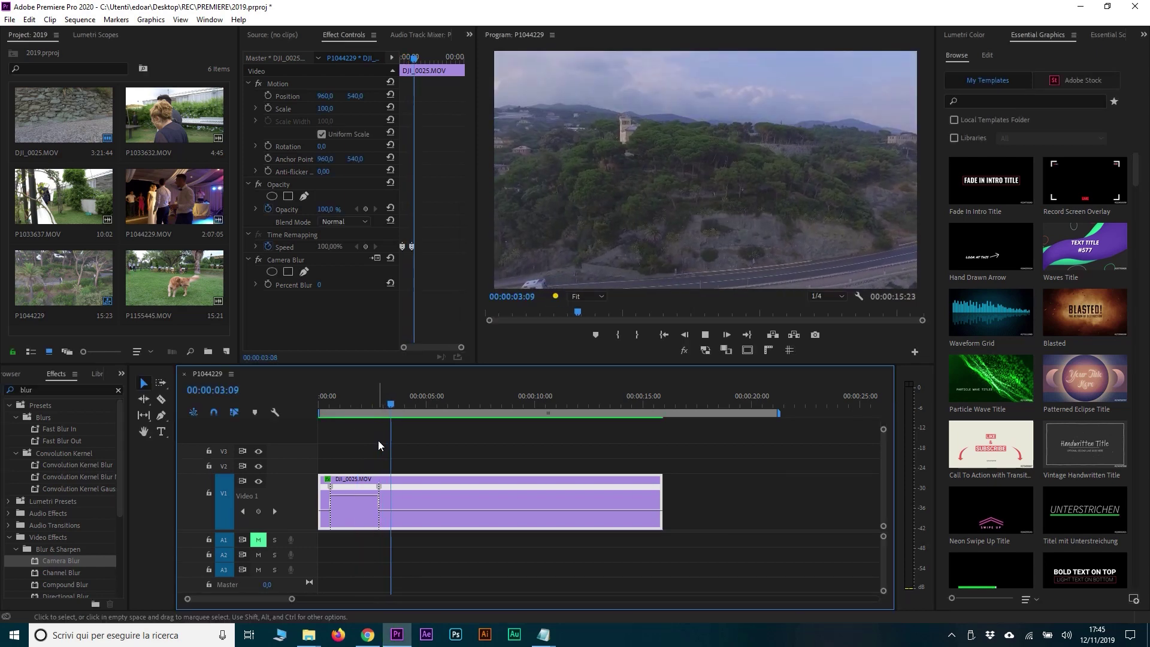
pyautogui.moveTo(331, 402); pyautogui.dragTo(325, 402)
pyautogui.press('space')
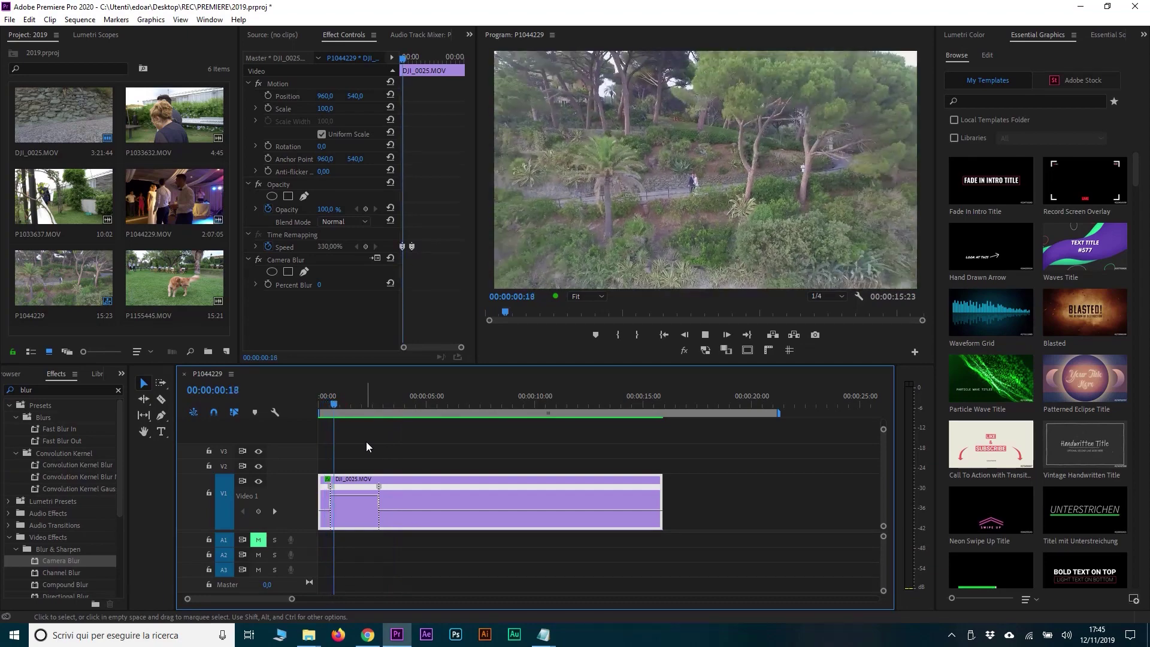
pyautogui.click(324, 402)
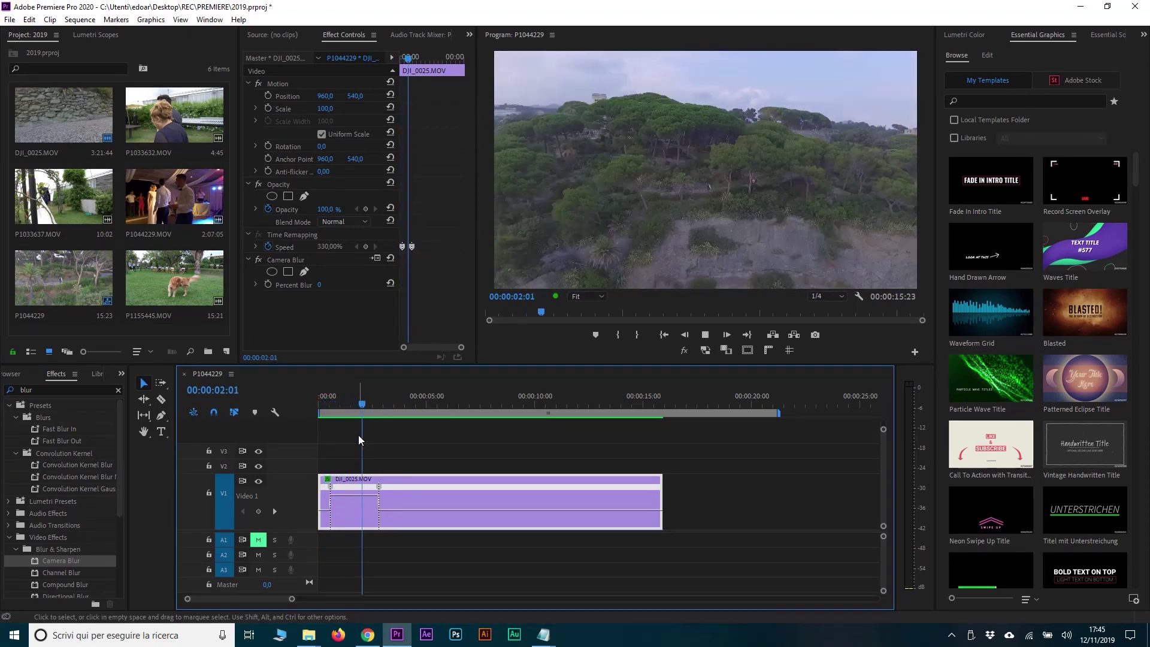
pyautogui.click(356, 402)
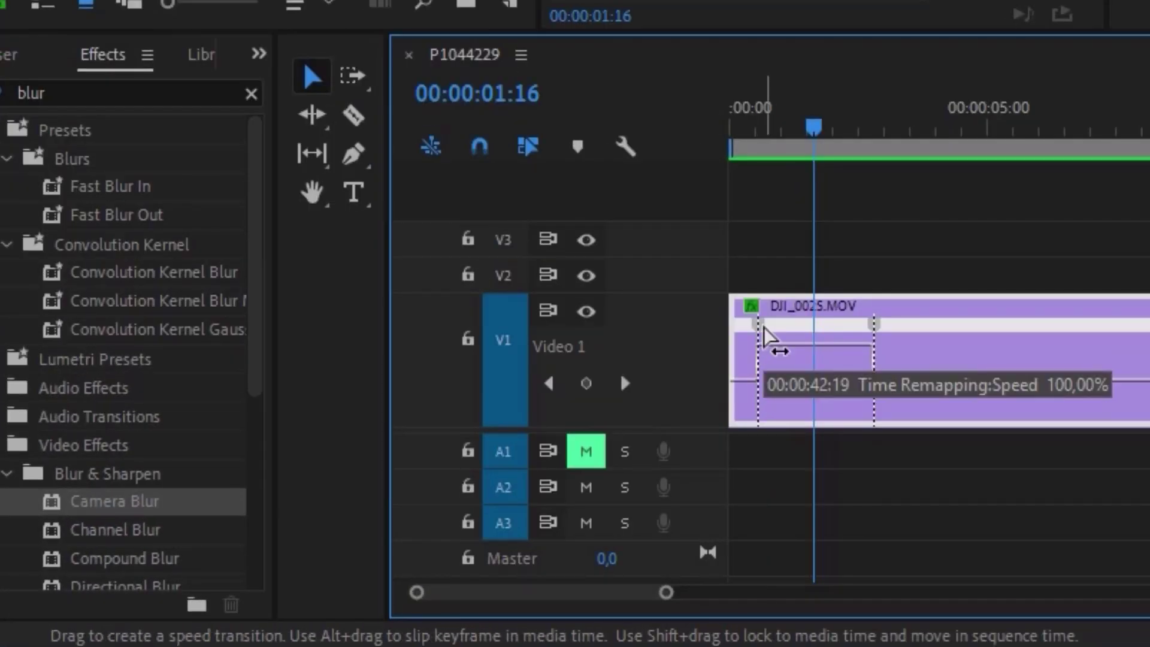
# Split the first speed keyframe into a gradual ramp-up transition.
pyautogui.moveTo(764, 328); pyautogui.dragTo(838, 376)
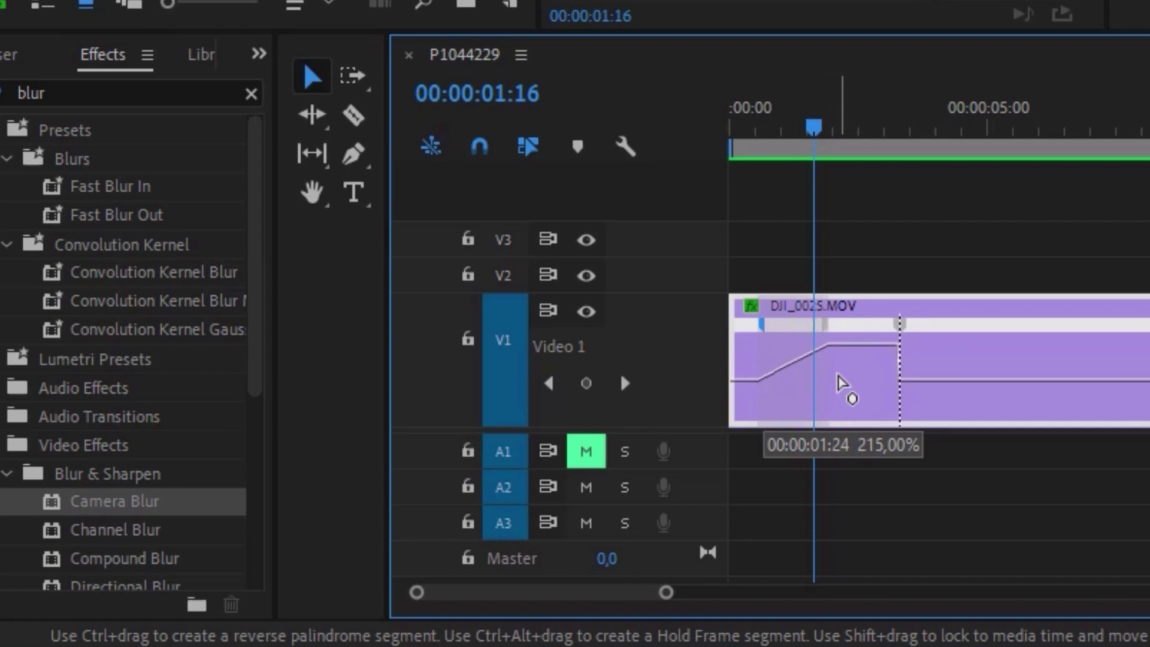
pyautogui.moveTo(838, 376); pyautogui.dragTo(771, 375)
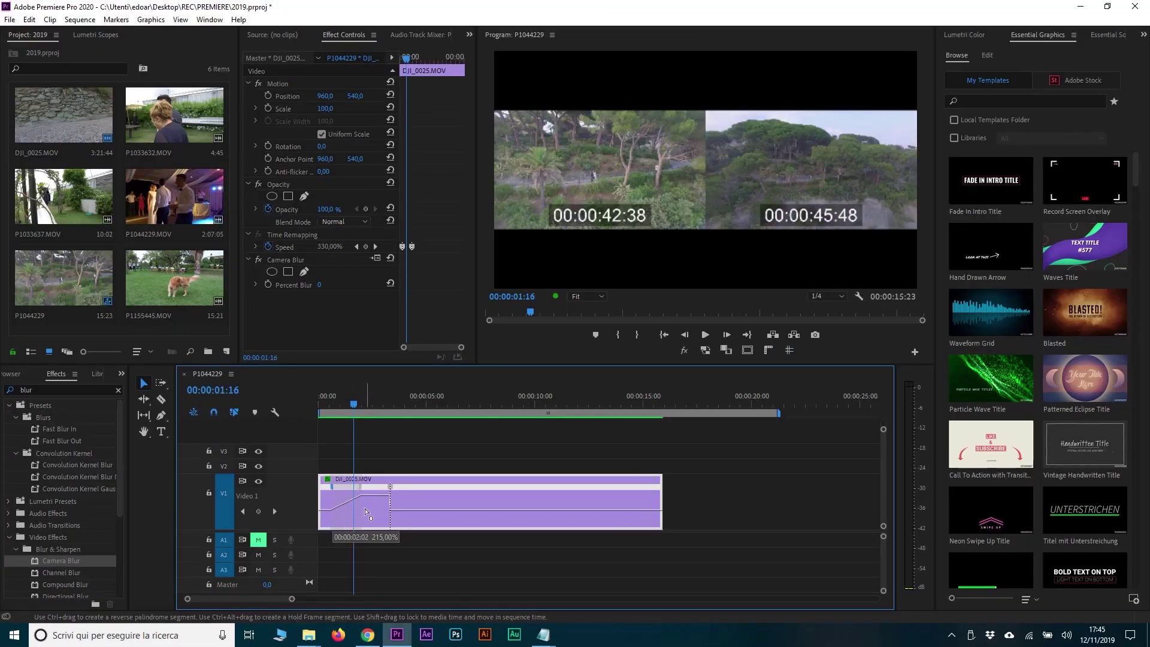
pyautogui.moveTo(339, 509)
pyautogui.mouseDown()
pyautogui.moveTo(354, 513)
pyautogui.moveTo(333, 507)
pyautogui.mouseUp()
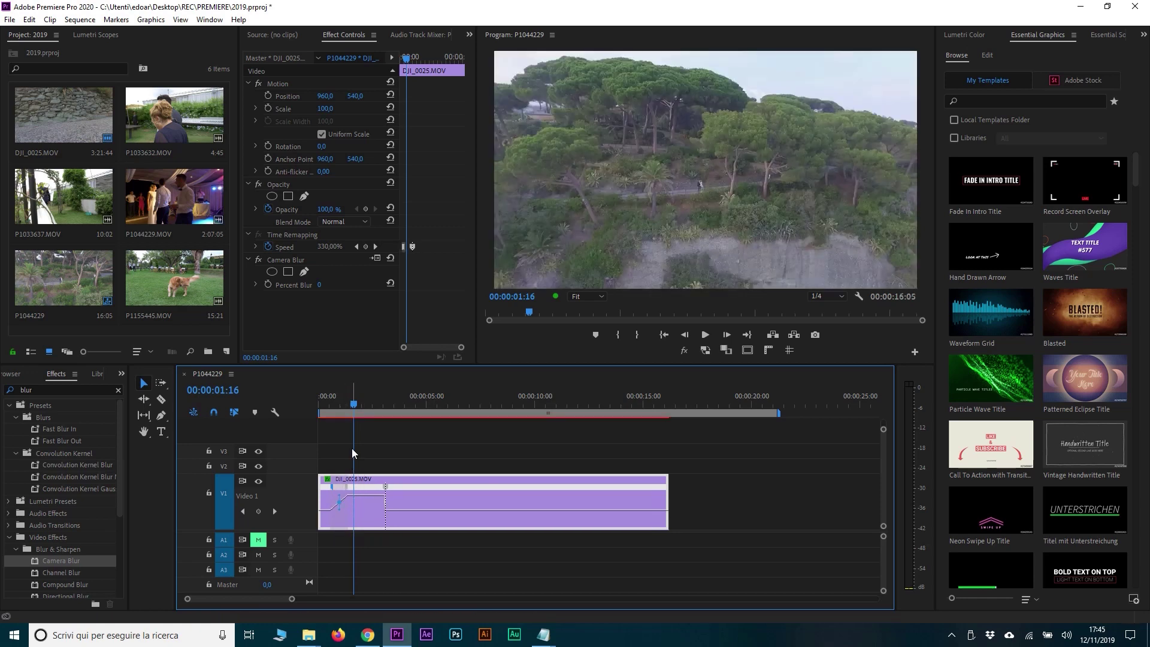
pyautogui.click(347, 496)
# Expand Speed in Effect Controls and widen the panel to show its graph.
pyautogui.click(256, 247)
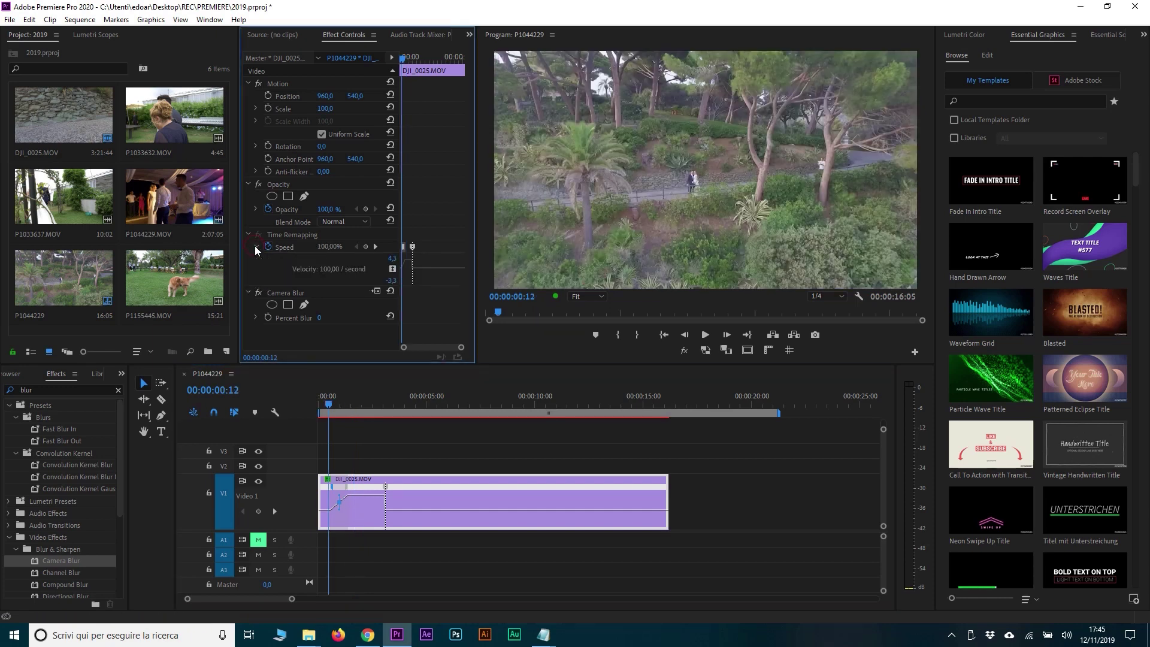
pyautogui.moveTo(477, 263); pyautogui.dragTo(484, 262)
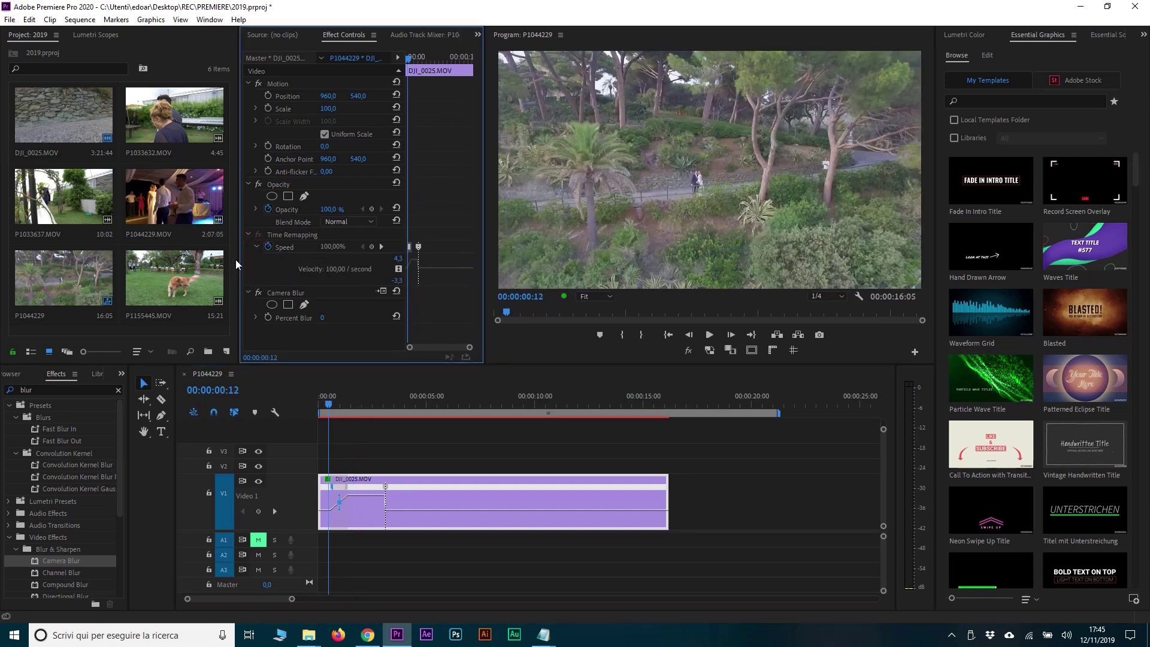
pyautogui.moveTo(235, 260); pyautogui.dragTo(177, 259)
pyautogui.moveTo(386, 205); pyautogui.dragTo(349, 205)
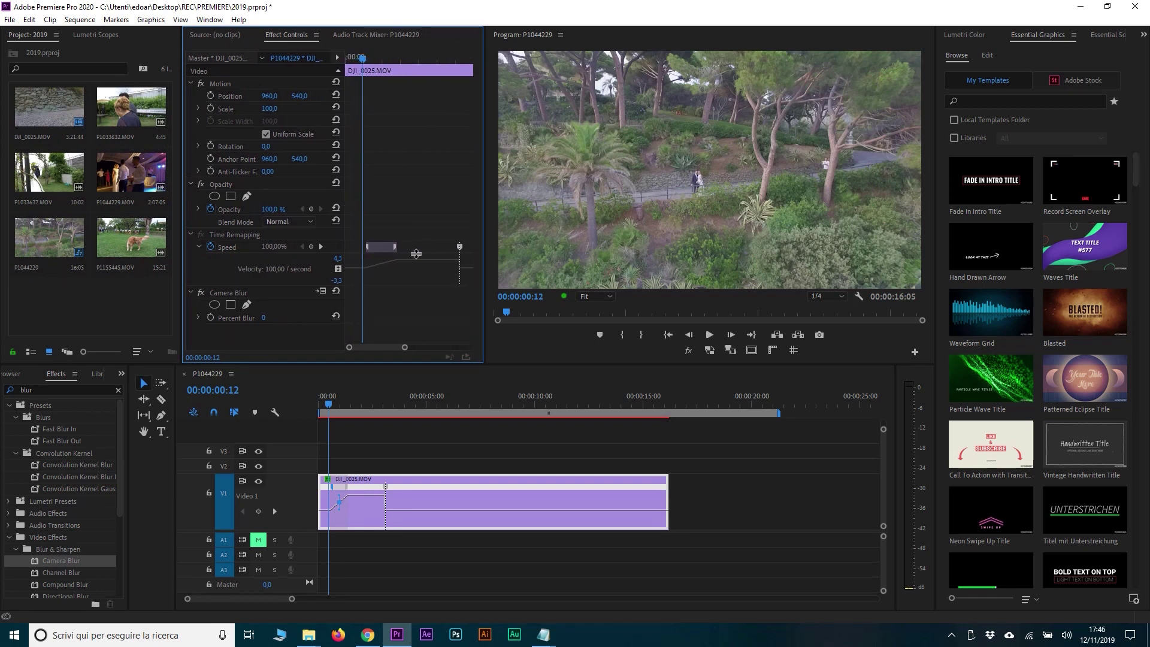
# Split the second speed keyframe into a longer ramp-down transition.
pyautogui.click(374, 479)
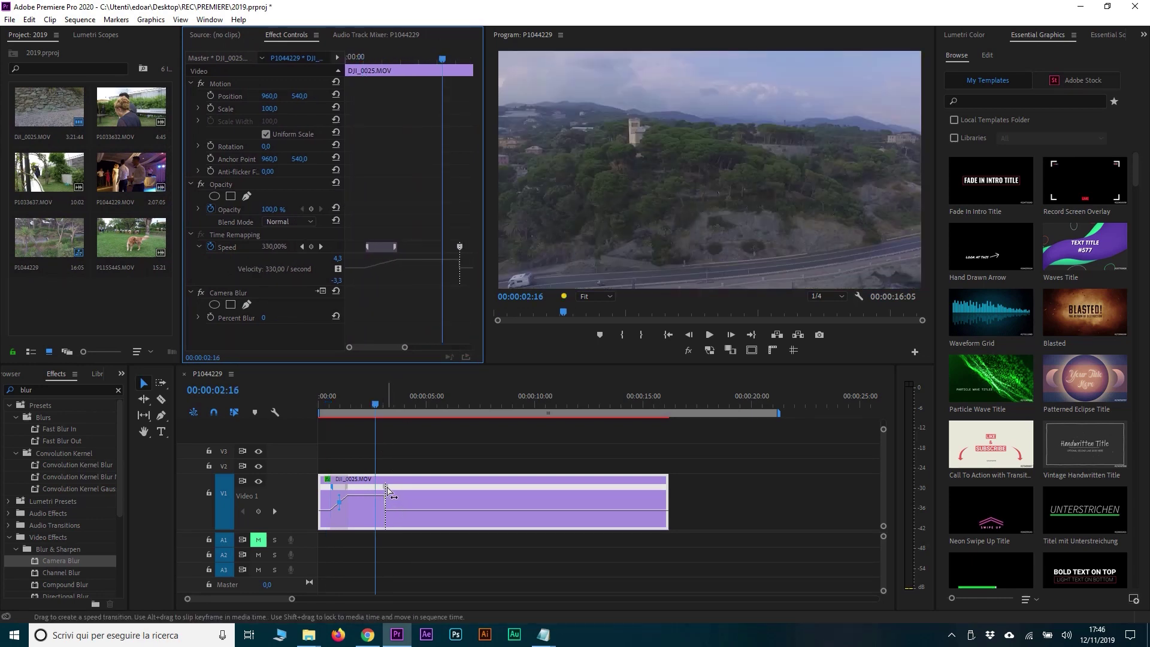
pyautogui.moveTo(389, 494); pyautogui.dragTo(398, 494)
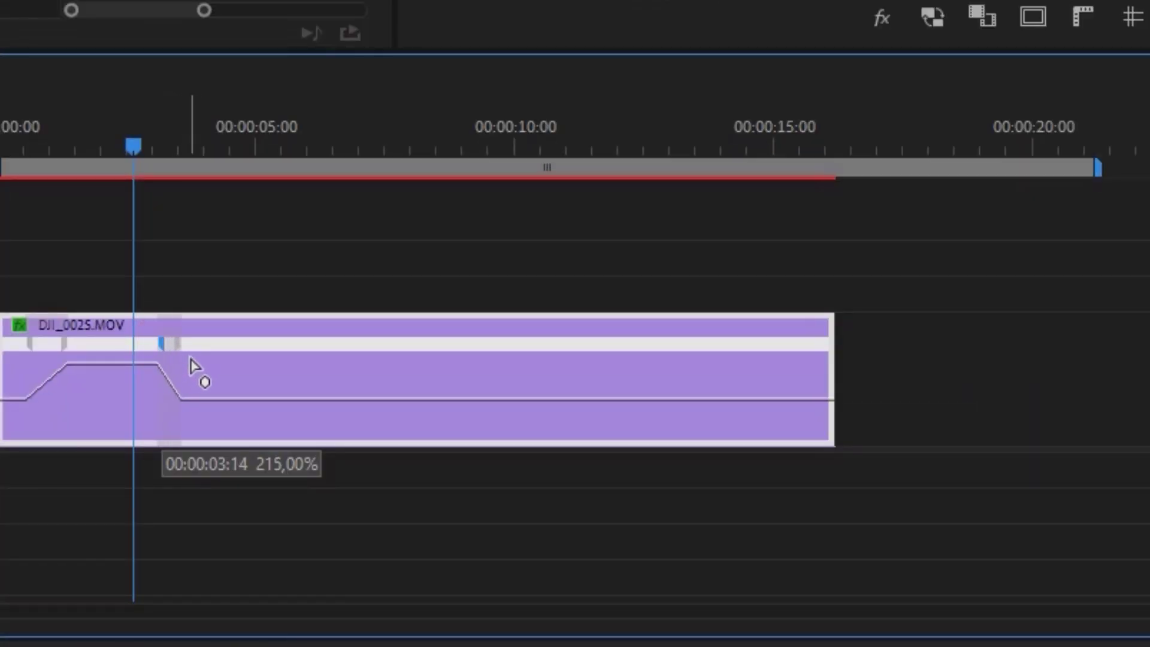
pyautogui.moveTo(191, 360); pyautogui.dragTo(227, 382)
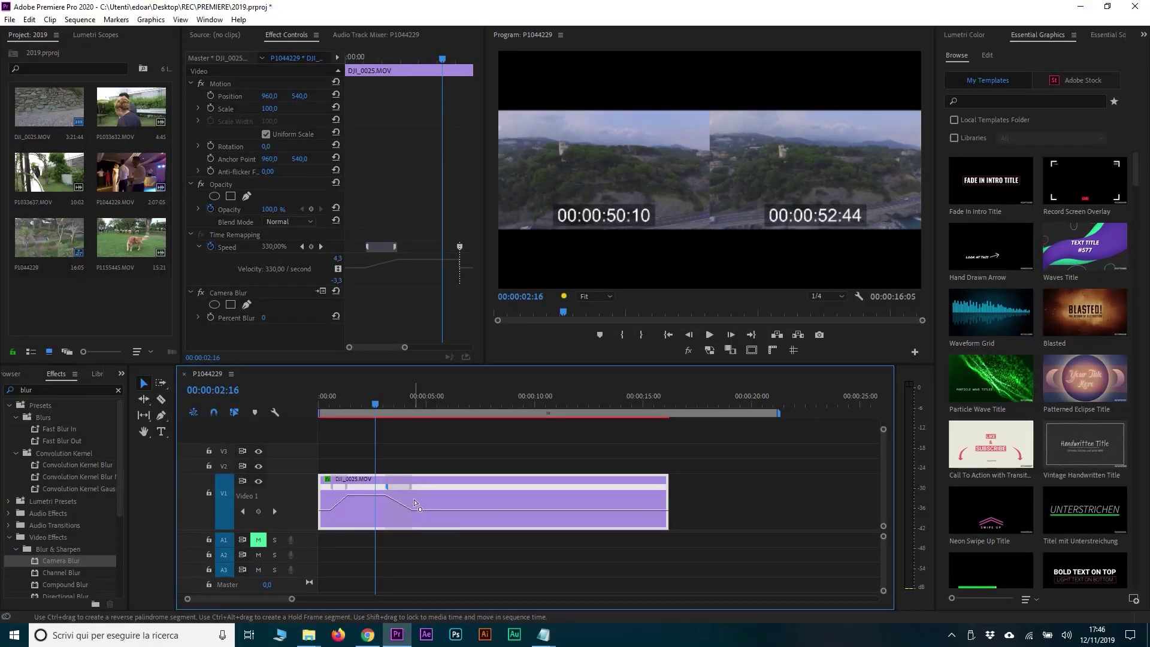
pyautogui.moveTo(415, 503); pyautogui.dragTo(414, 504)
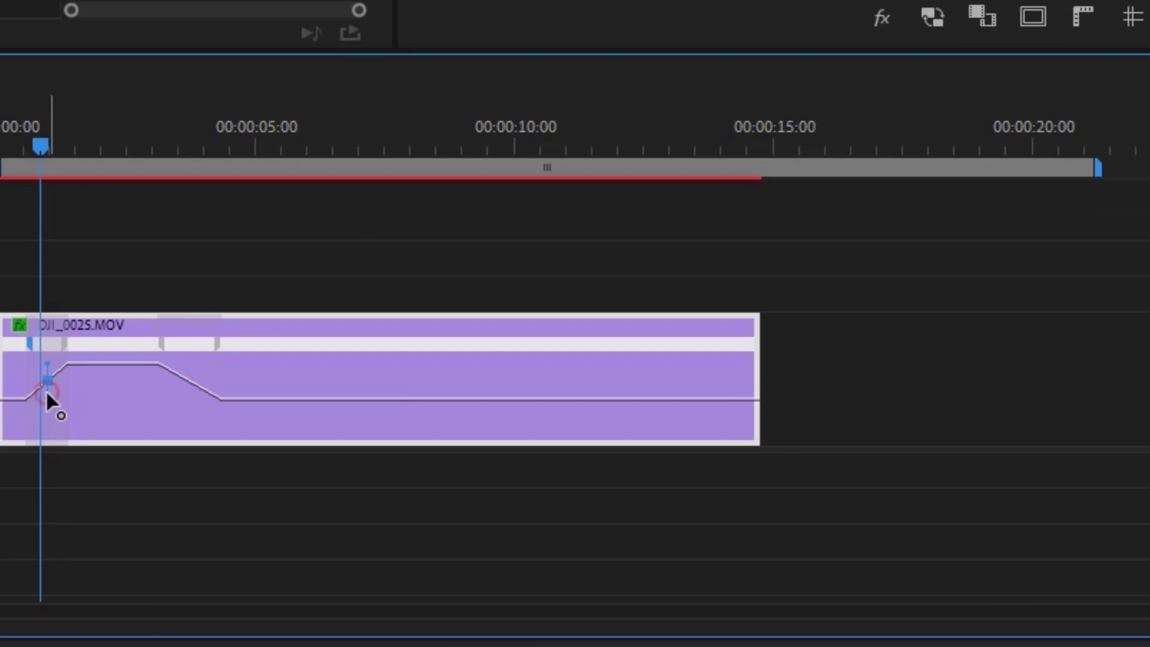
# Curve the ramp-up's Bezier handle into an eased curve, with a taller, zoomed-in track.
pyautogui.moveTo(46, 391); pyautogui.dragTo(6, 378)
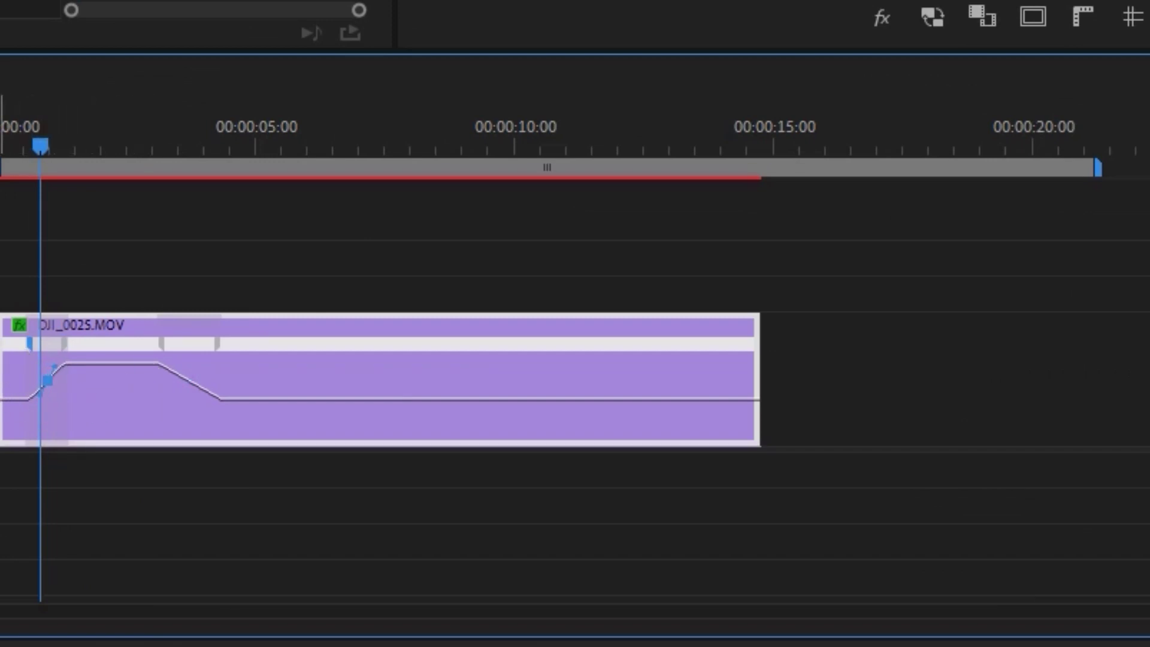
pyautogui.moveTo(3, 312); pyautogui.dragTo(3, 239)
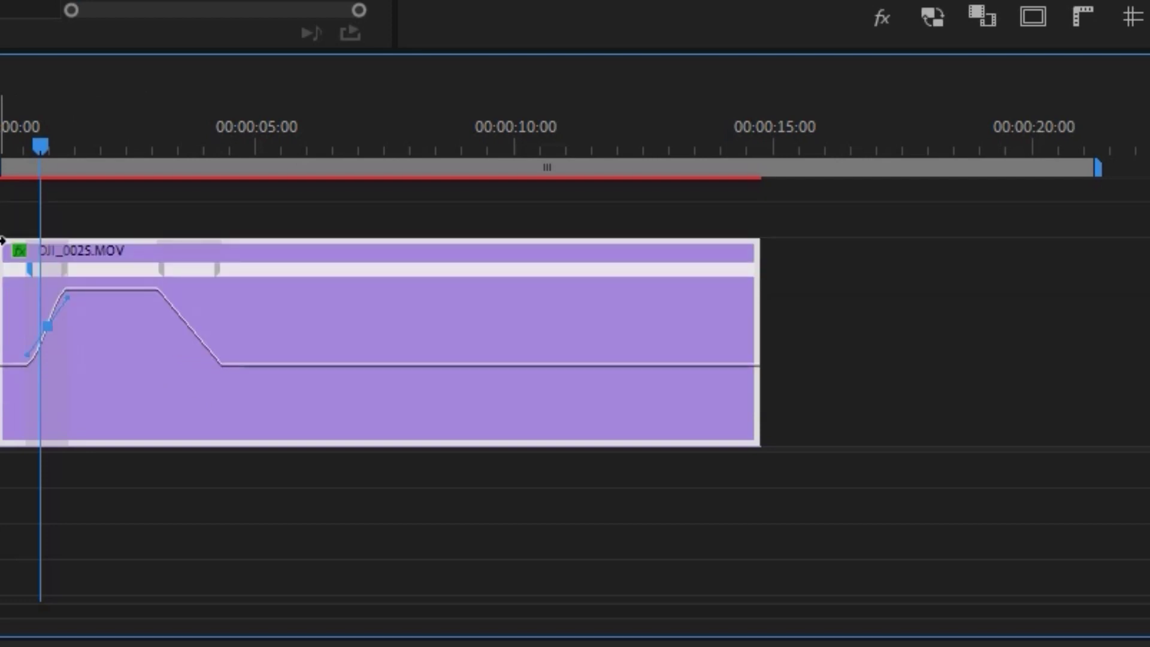
pyautogui.press('=')
pyautogui.press('=')
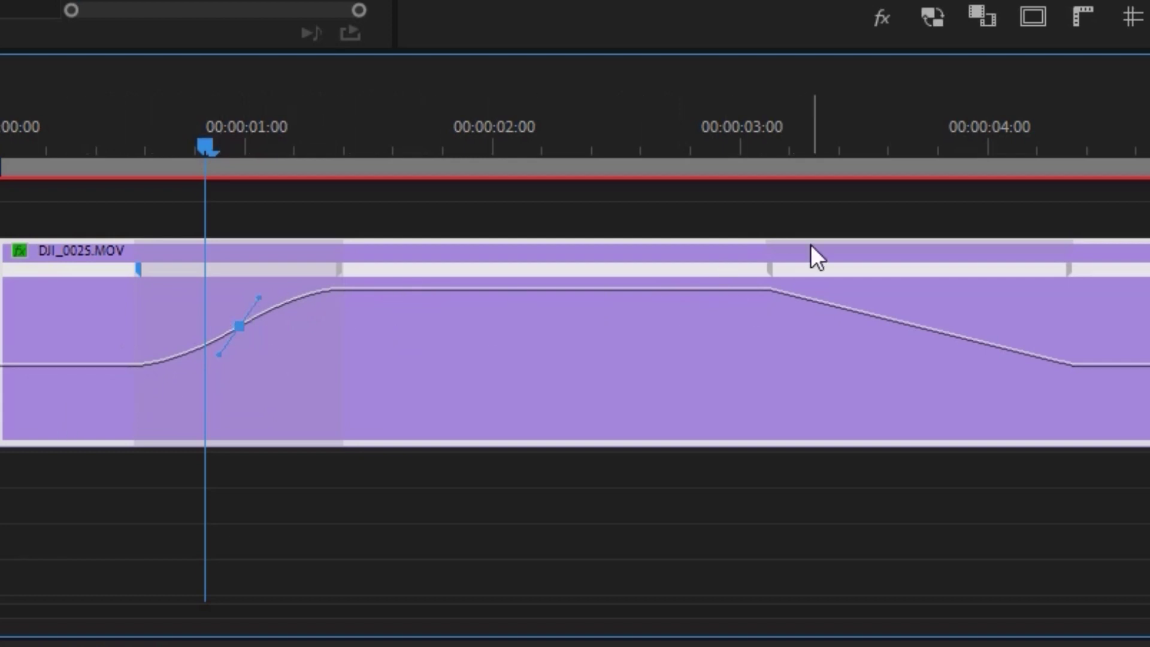
# Curve the ramp-down keyframe's Bezier handle into a smooth S-curve.
pyautogui.click(770, 268)
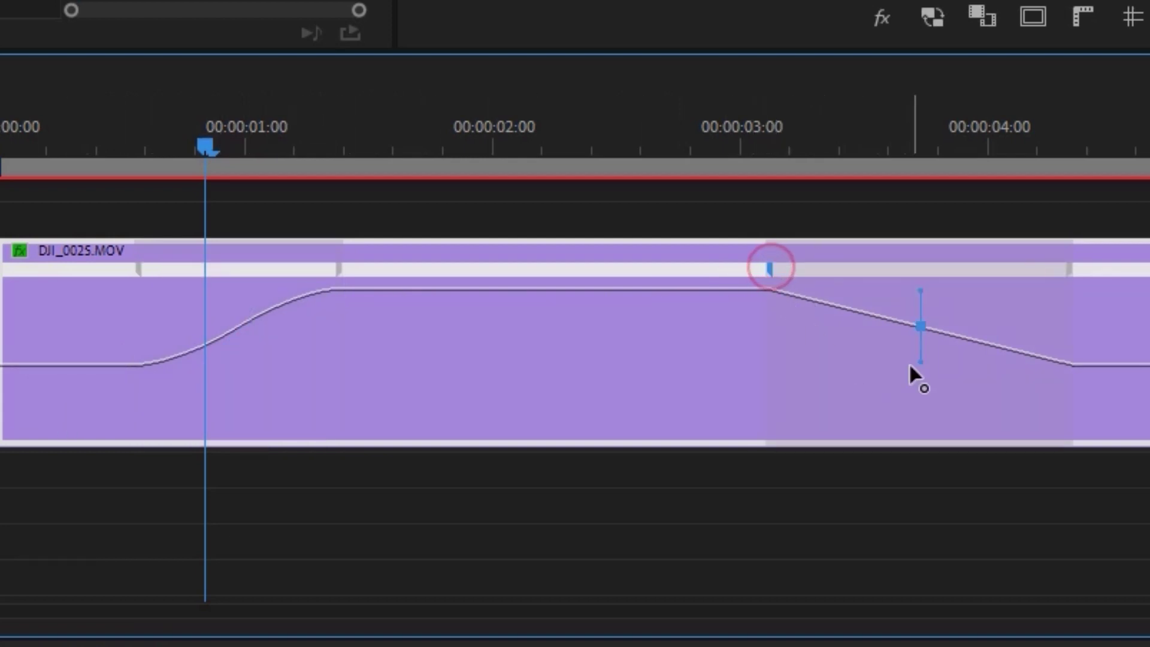
pyautogui.moveTo(920, 360); pyautogui.dragTo(945, 352)
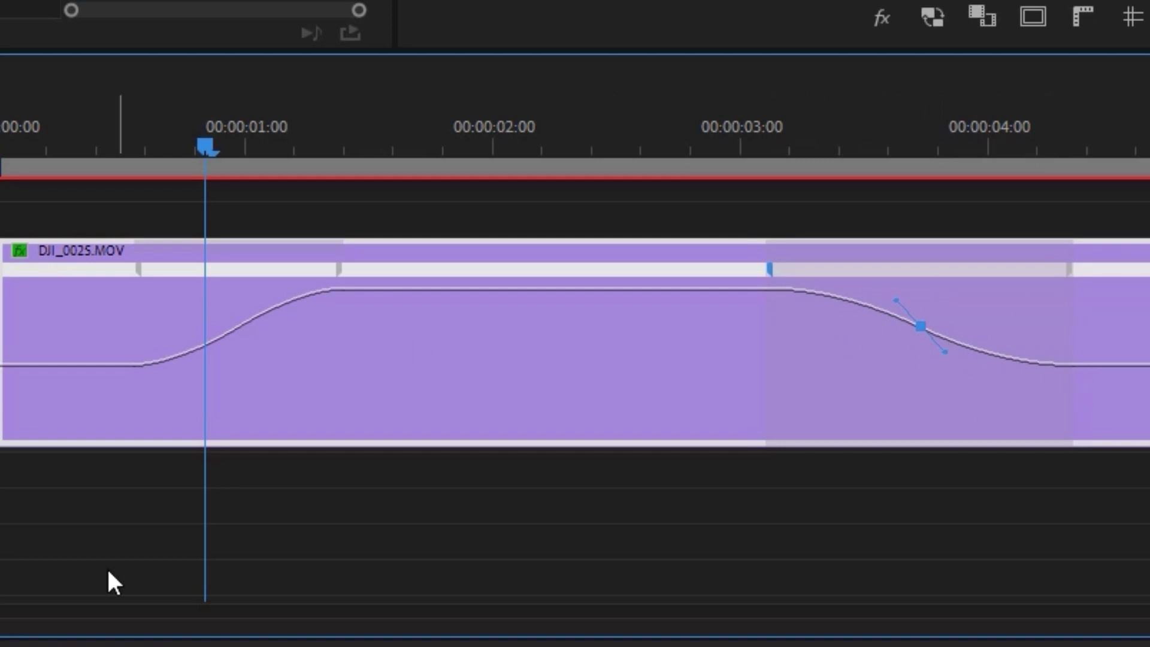
pyautogui.press('-')
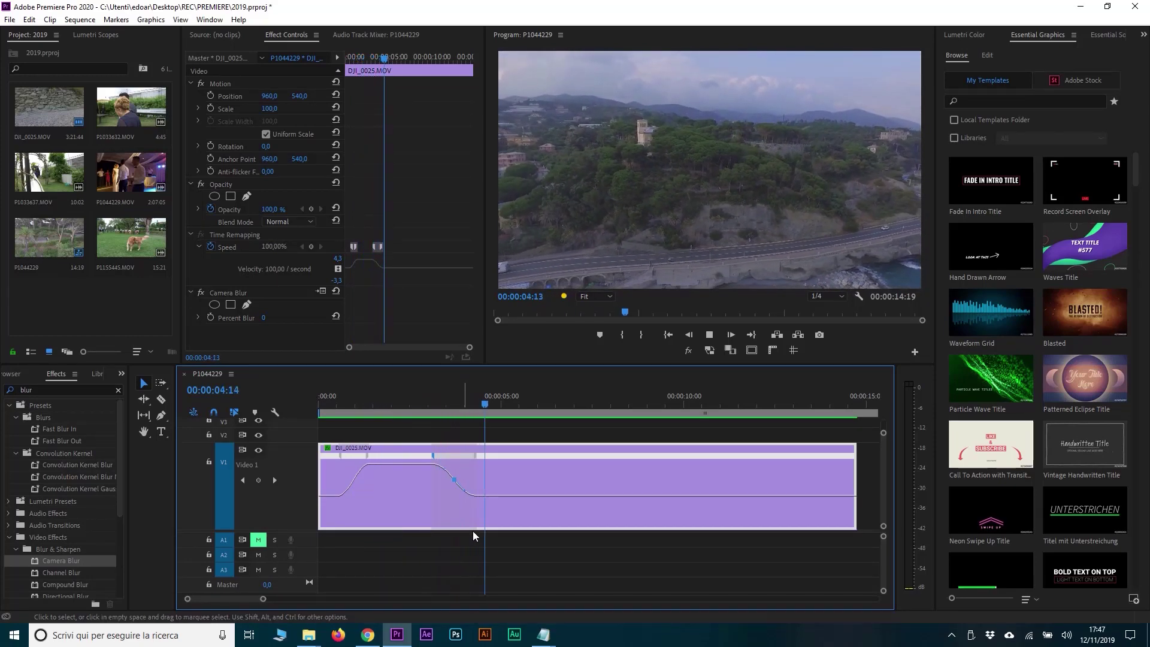
# Play back the ramps, lower the final section to about 48% speed, and render.
pyautogui.press('Home')
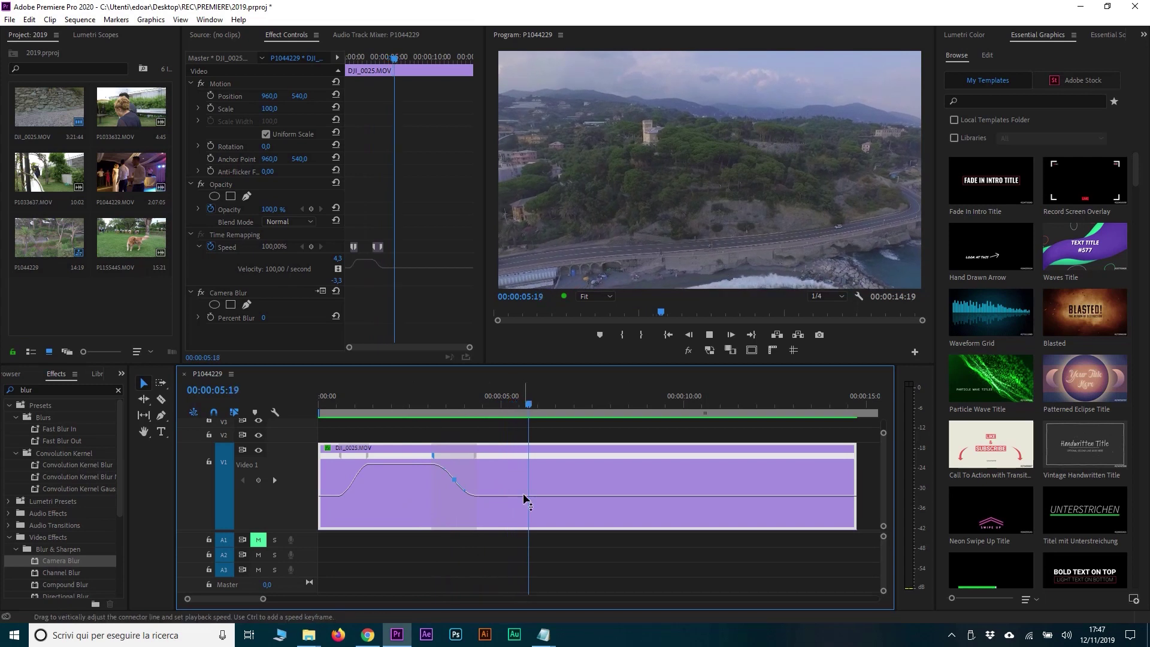
pyautogui.press('space')
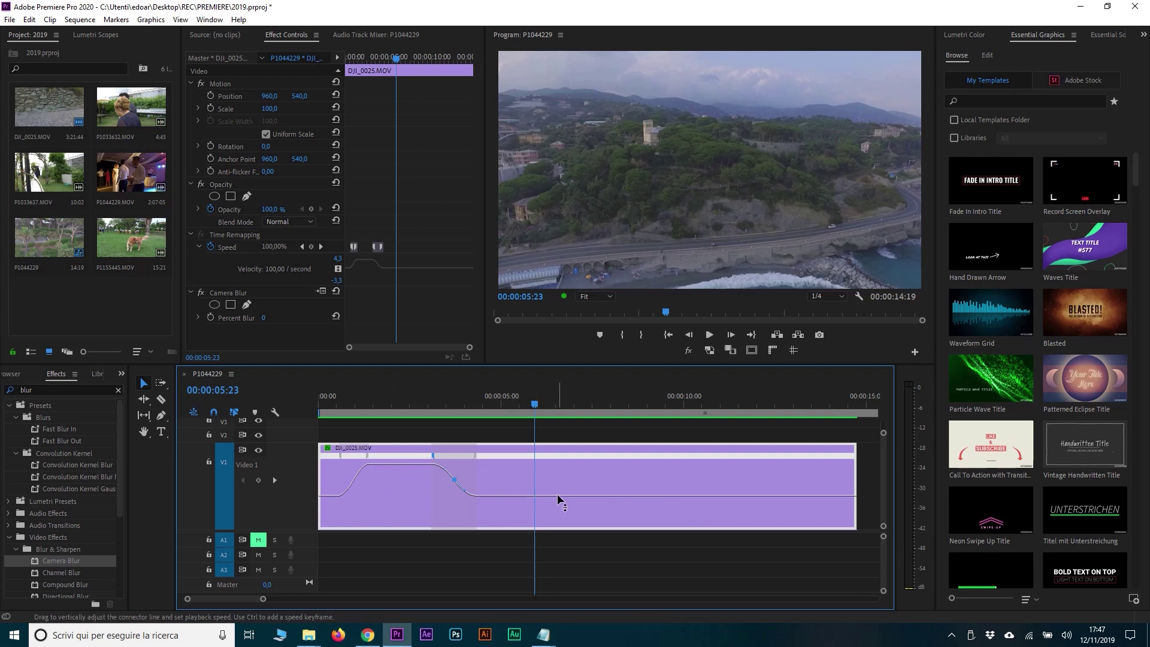
pyautogui.moveTo(557, 493); pyautogui.dragTo(562, 531)
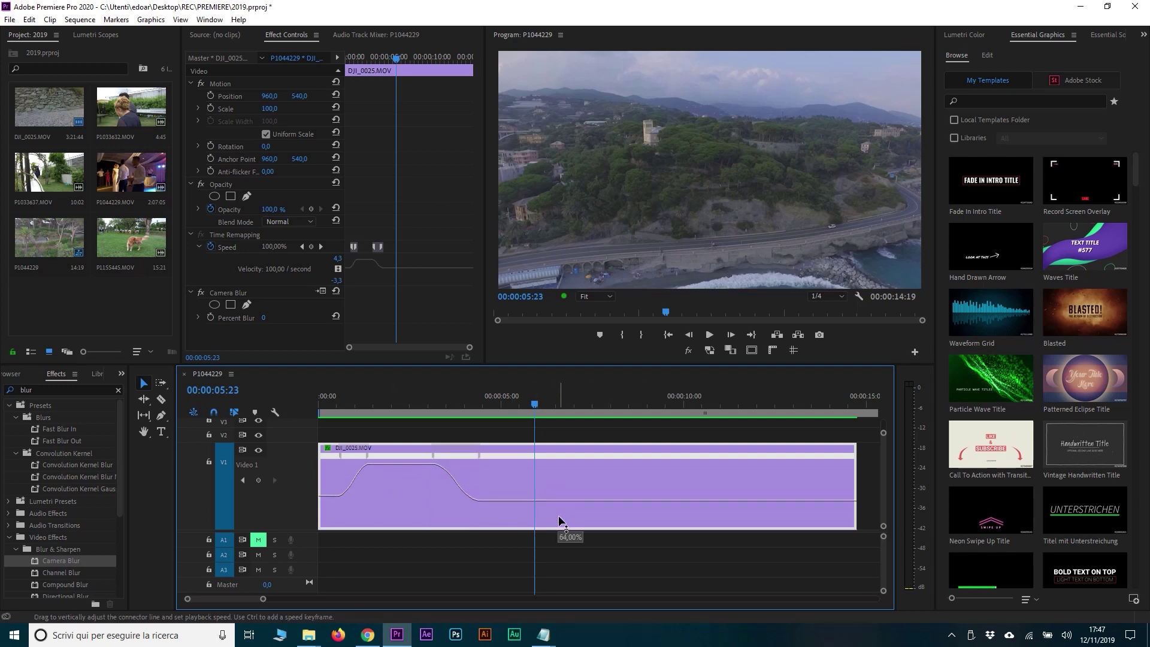
pyautogui.moveTo(582, 450); pyautogui.dragTo(587, 434)
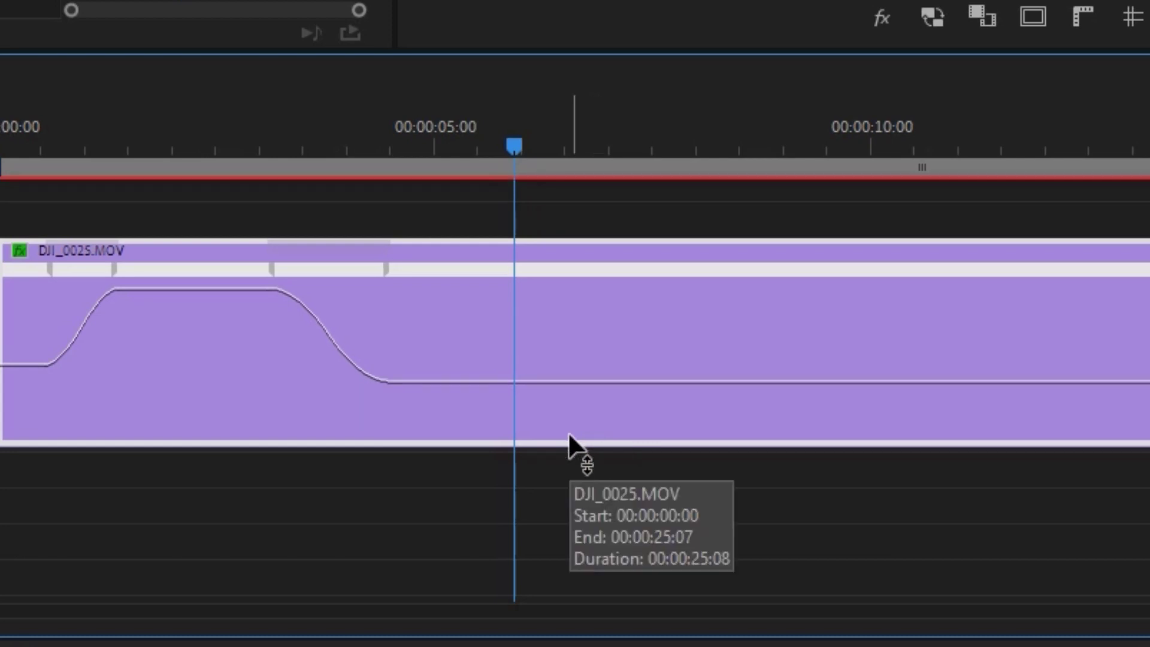
pyautogui.press('Return')
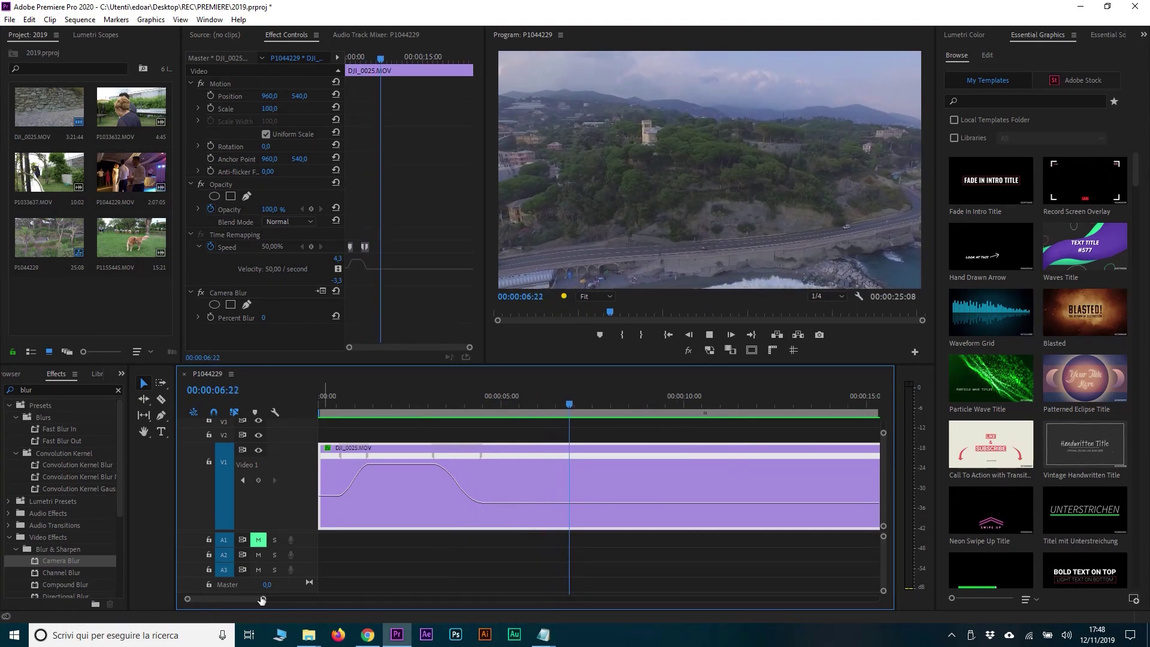
pyautogui.moveTo(261, 599); pyautogui.dragTo(303, 600)
pyautogui.click(340, 404)
pyautogui.press('space')
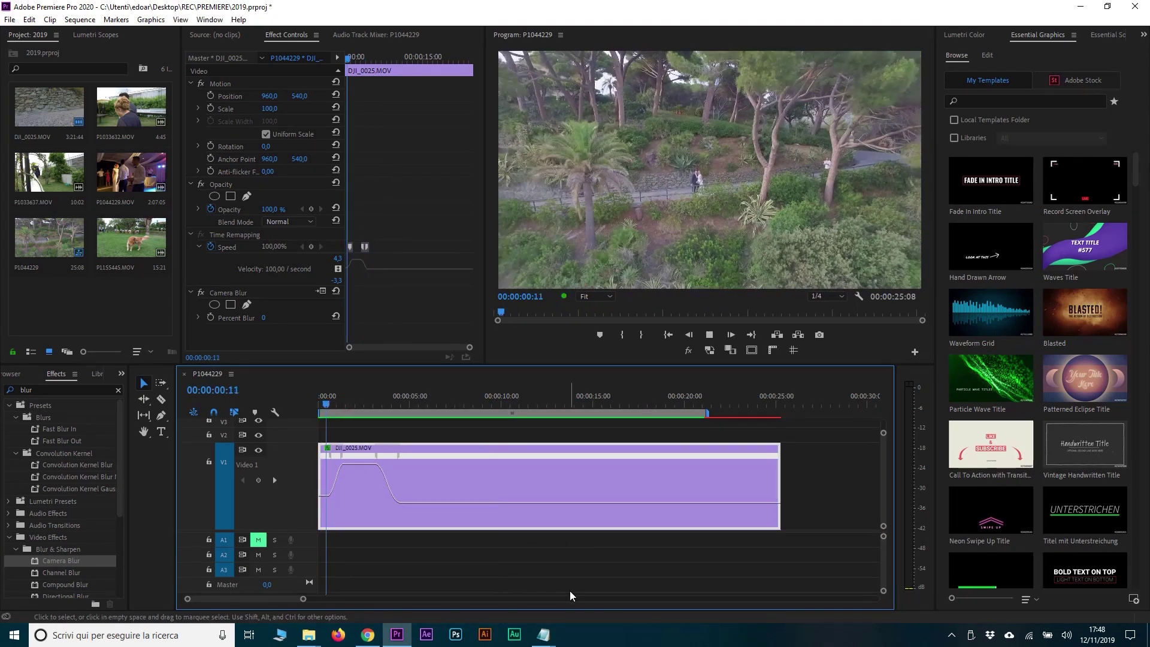